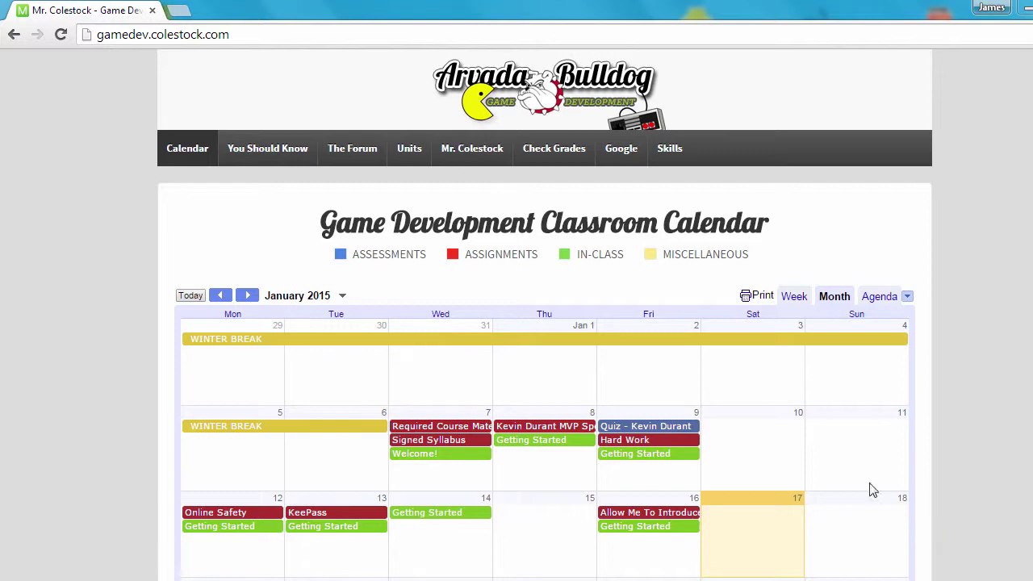
# Open the Platformer unit page from the course site's Units of Study listing.
pyautogui.click(410, 150)
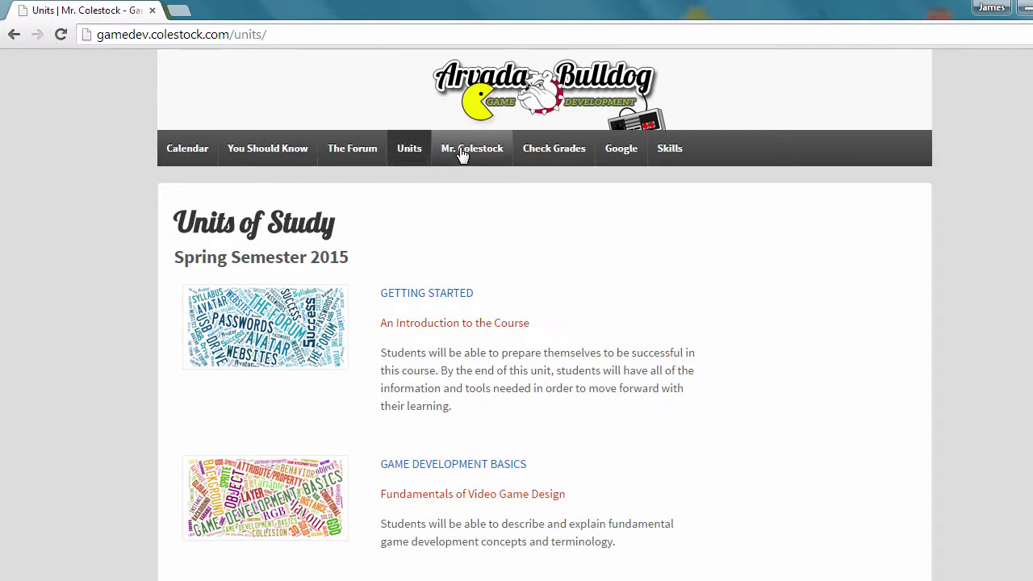
pyautogui.scroll(-3, 658, 288)
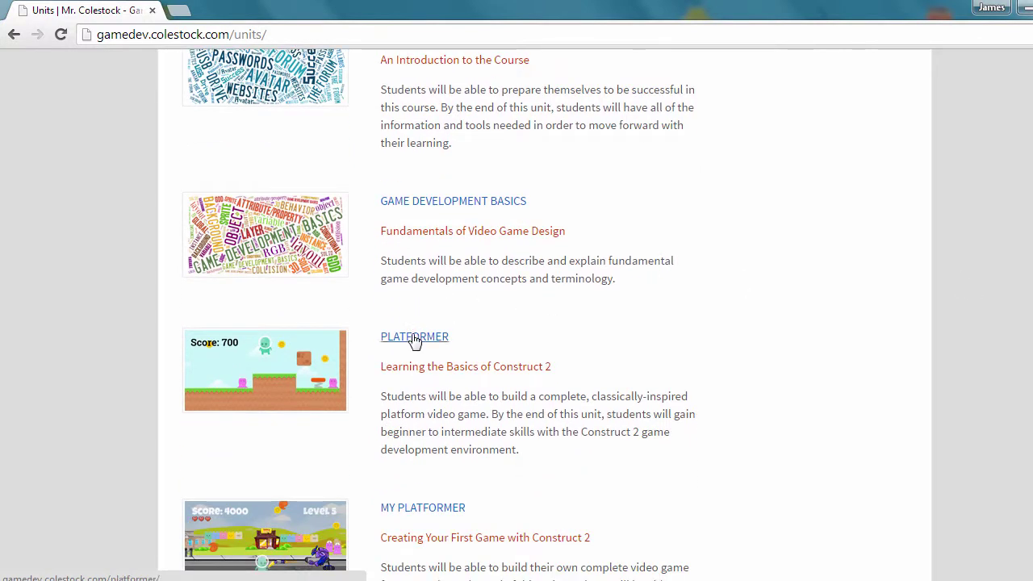
pyautogui.click(414, 338)
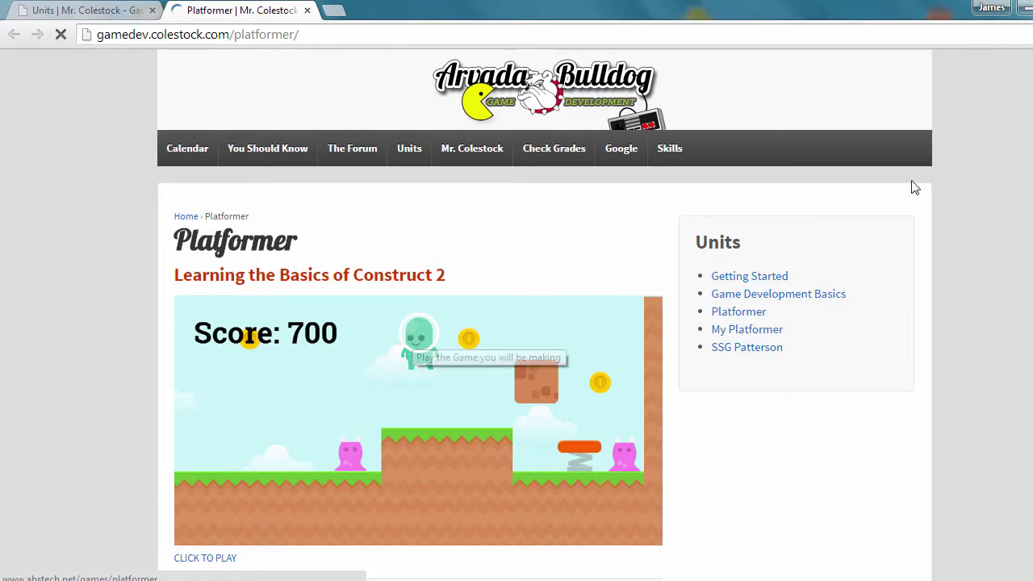
# Save the linked Platformer project files as Platformer.zip in the GAMEDEV folder on the MY USB (E:) drive.
pyautogui.scroll(-3, 912, 185)
pyautogui.scroll(-3, 545, 315)
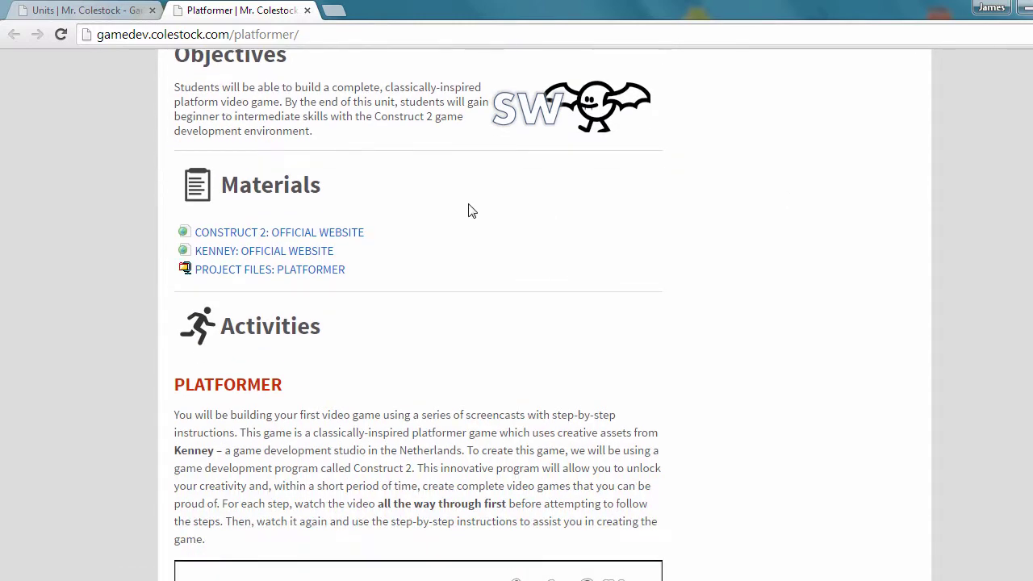
pyautogui.rightClick(309, 277)
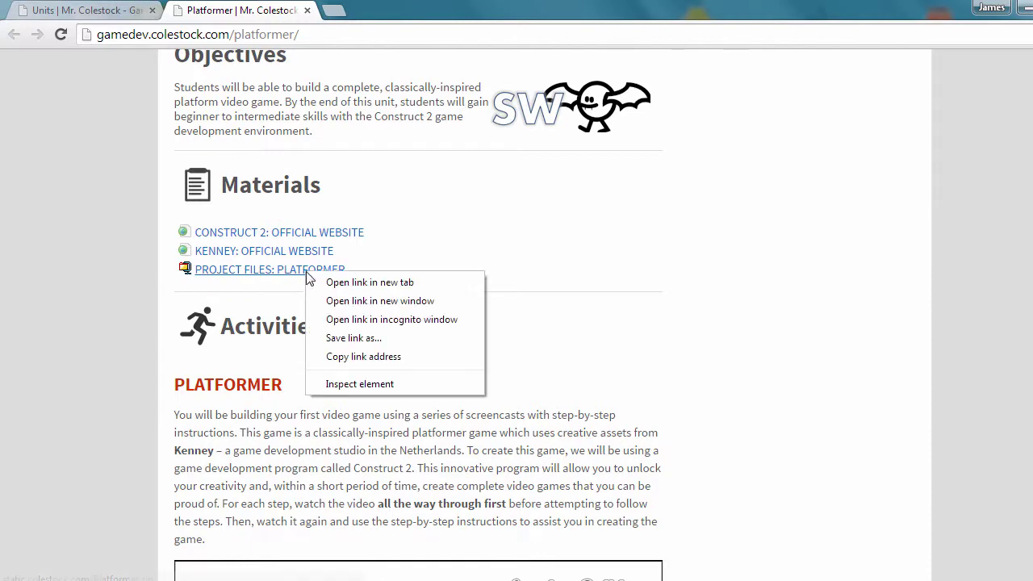
pyautogui.click(332, 338)
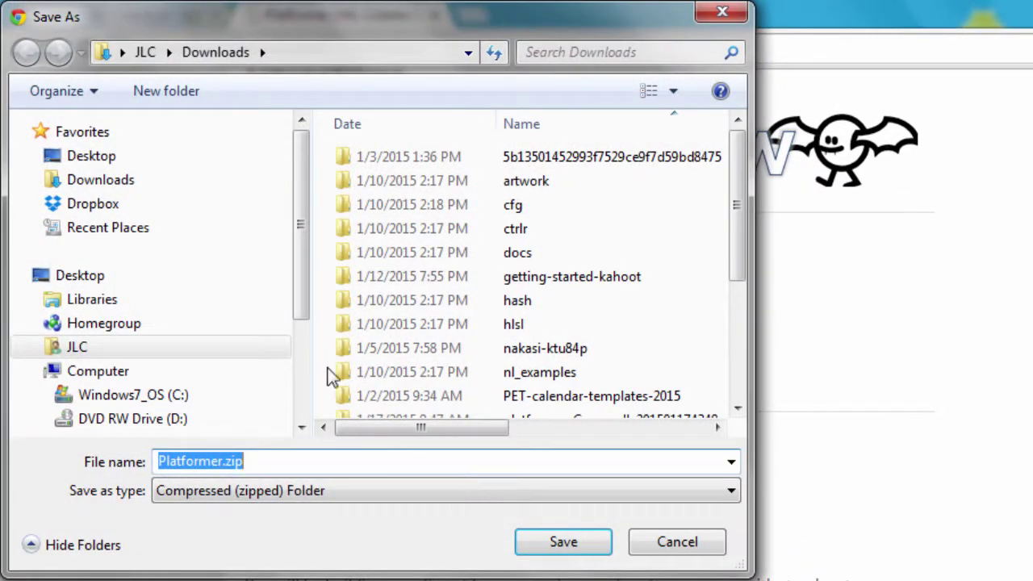
pyautogui.moveTo(299, 293); pyautogui.dragTo(302, 364)
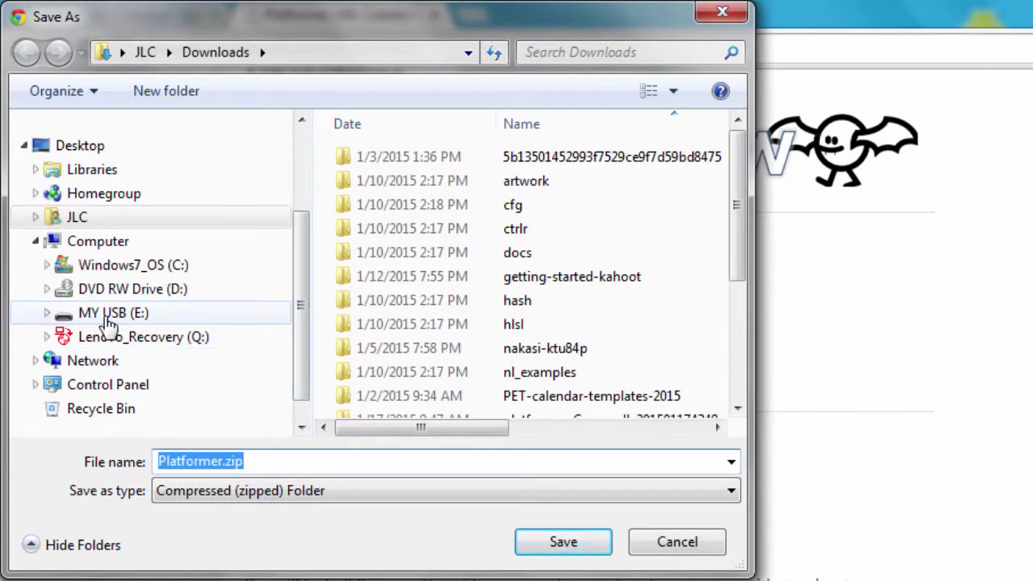
pyautogui.click(109, 319)
pyautogui.click(378, 161)
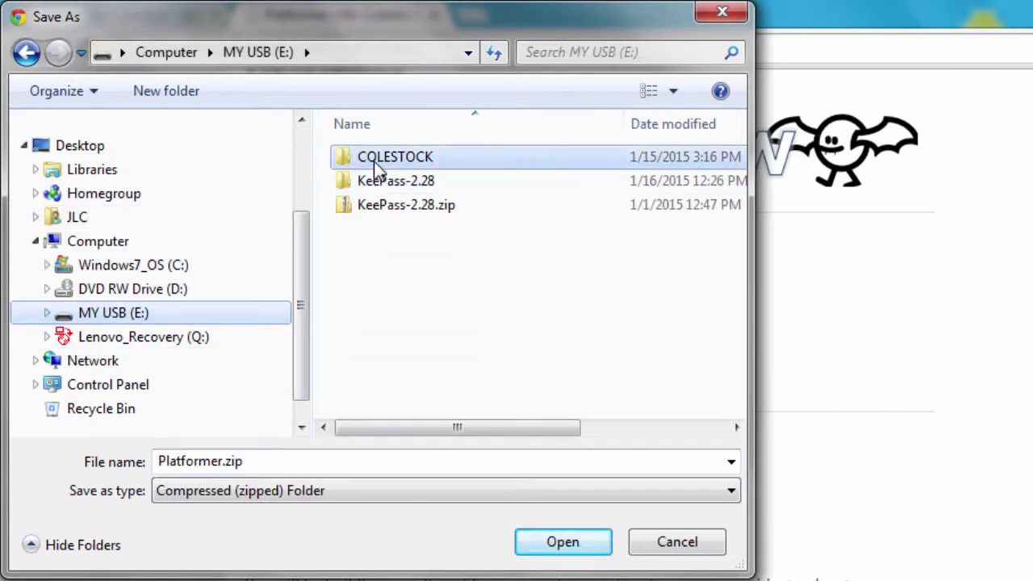
pyautogui.doubleClick(378, 161)
pyautogui.click(376, 185)
pyautogui.doubleClick(376, 186)
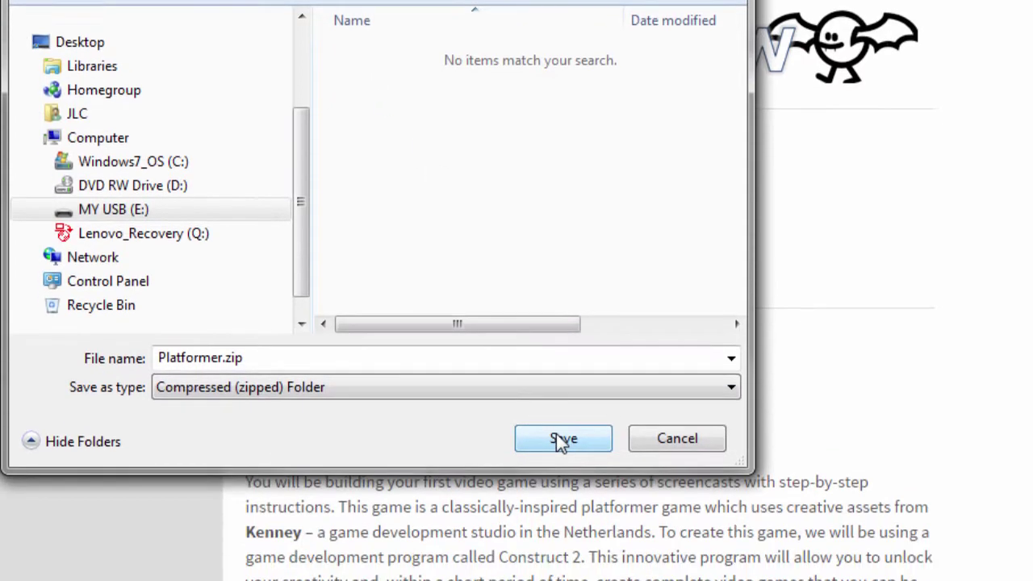
pyautogui.click(563, 543)
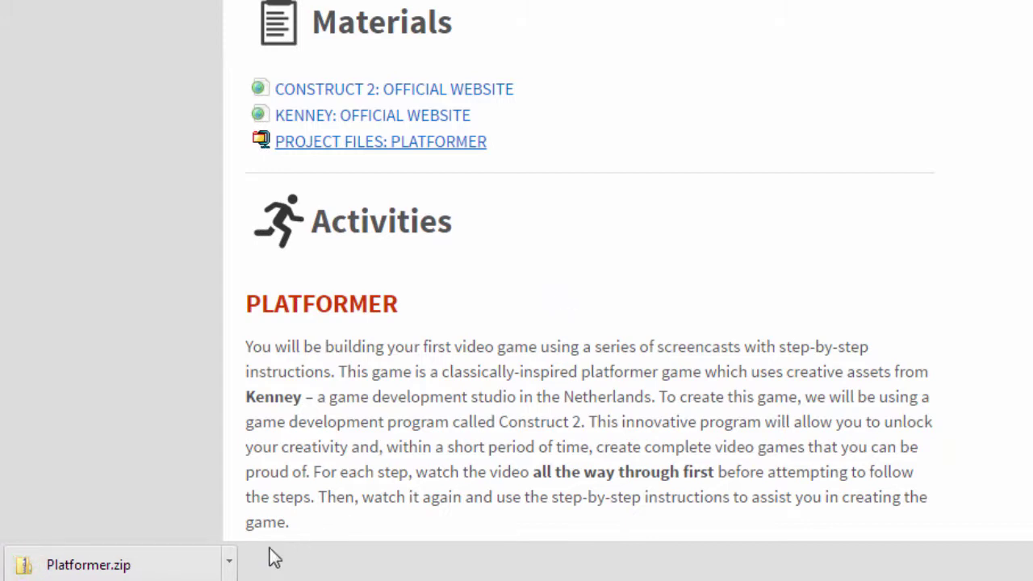
# Show the downloaded Platformer.zip in its folder and extract it directly into GAMEDEV, without an additional Platformer subfolder in the destination path.
pyautogui.click(228, 562)
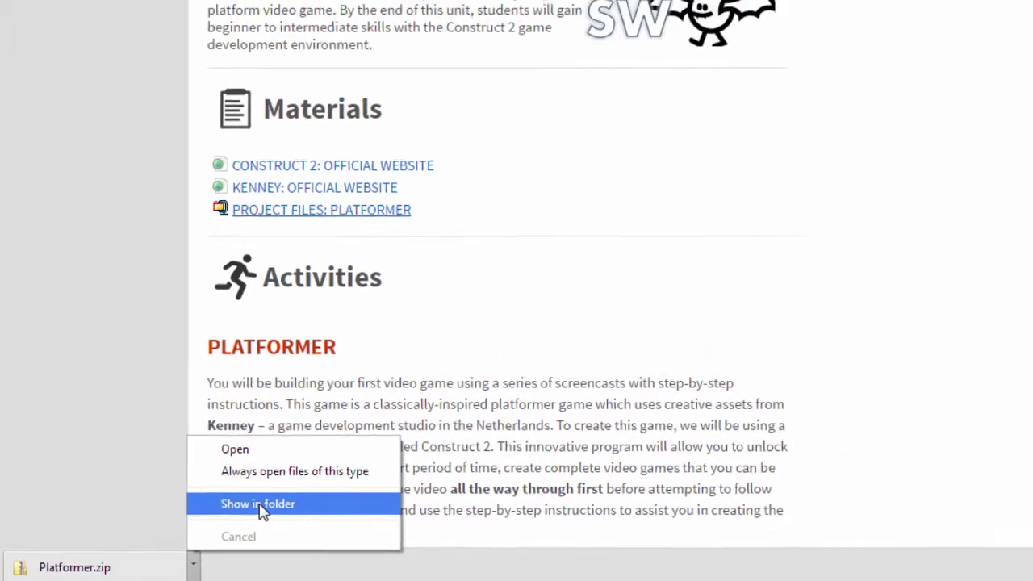
pyautogui.click(300, 491)
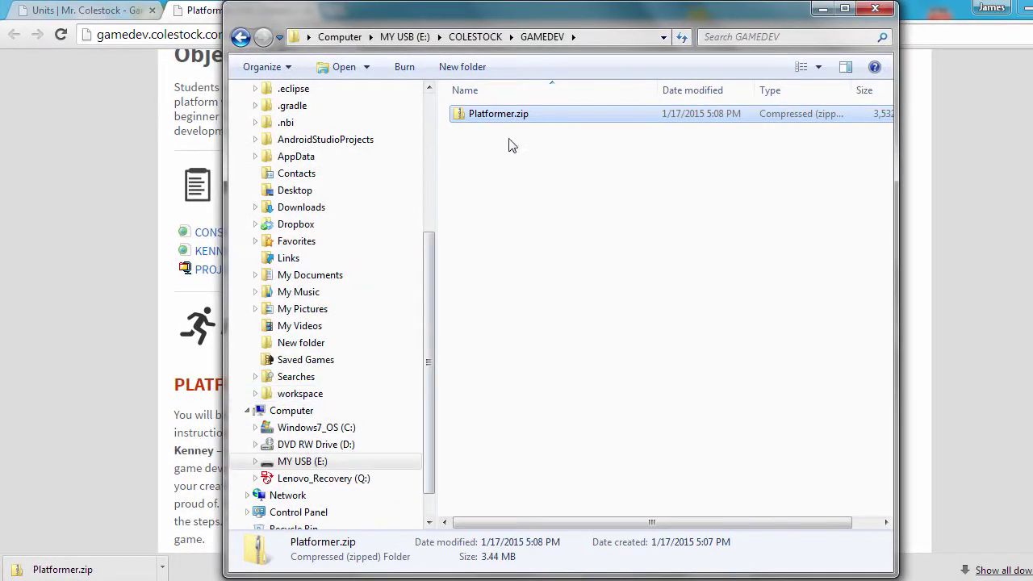
pyautogui.rightClick(494, 116)
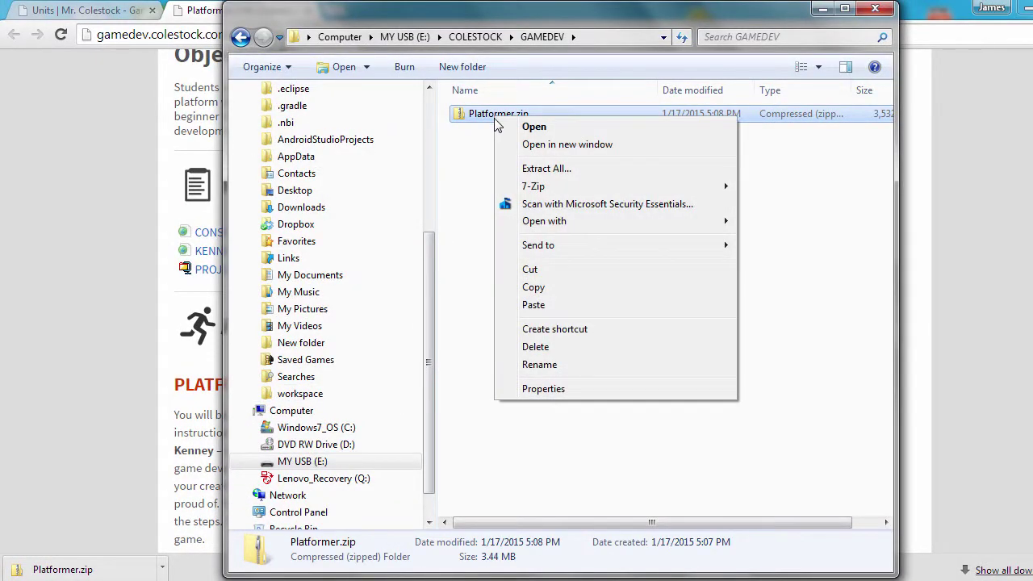
pyautogui.click(525, 168)
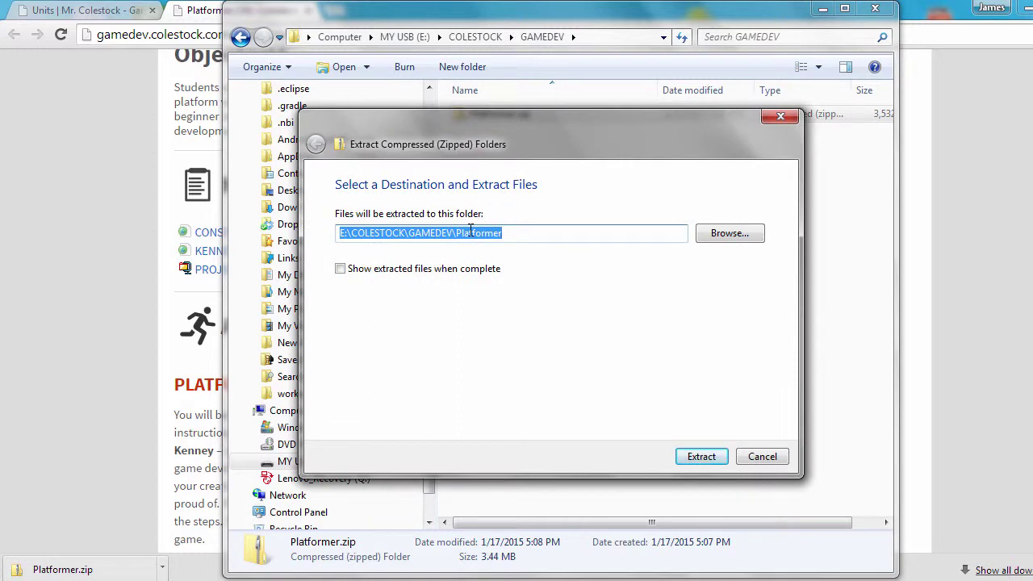
pyautogui.moveTo(456, 233); pyautogui.dragTo(563, 232)
pyautogui.press('BackSpace')
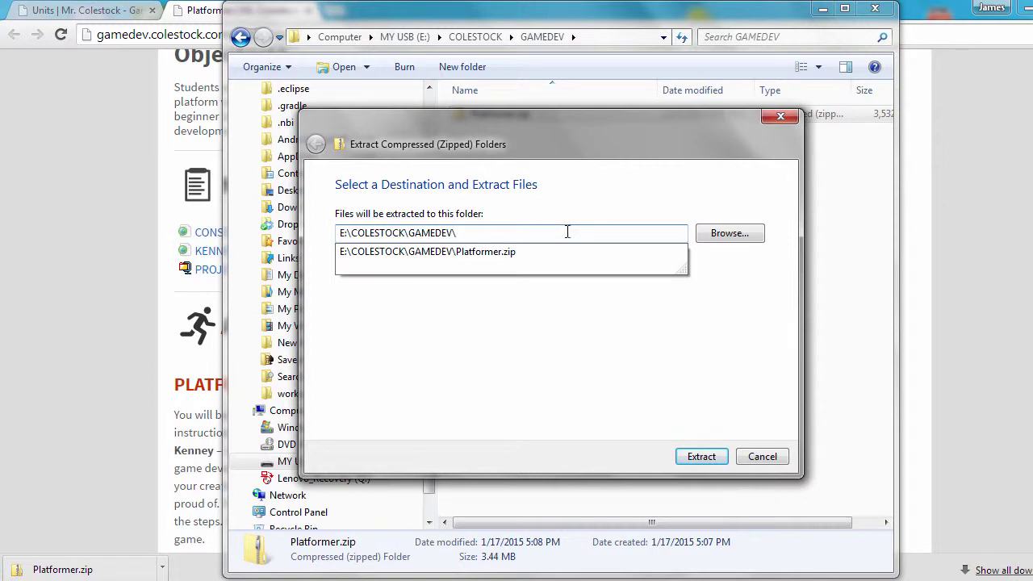
pyautogui.click(691, 452)
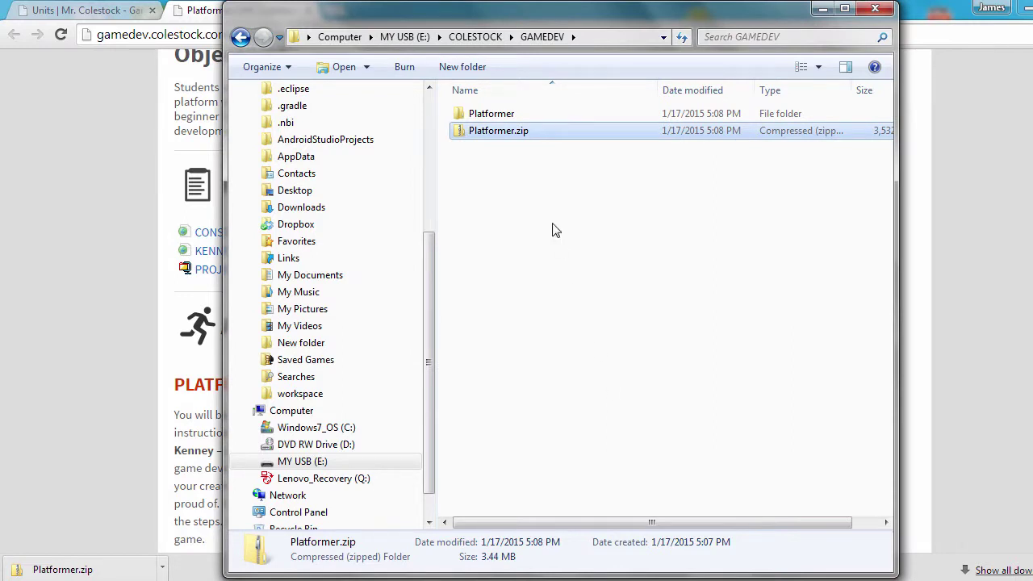
# Inspect the media folder inside the extracted Platformer folder, and return to the GAMEDEV folder.
pyautogui.click(490, 114)
pyautogui.doubleClick(490, 114)
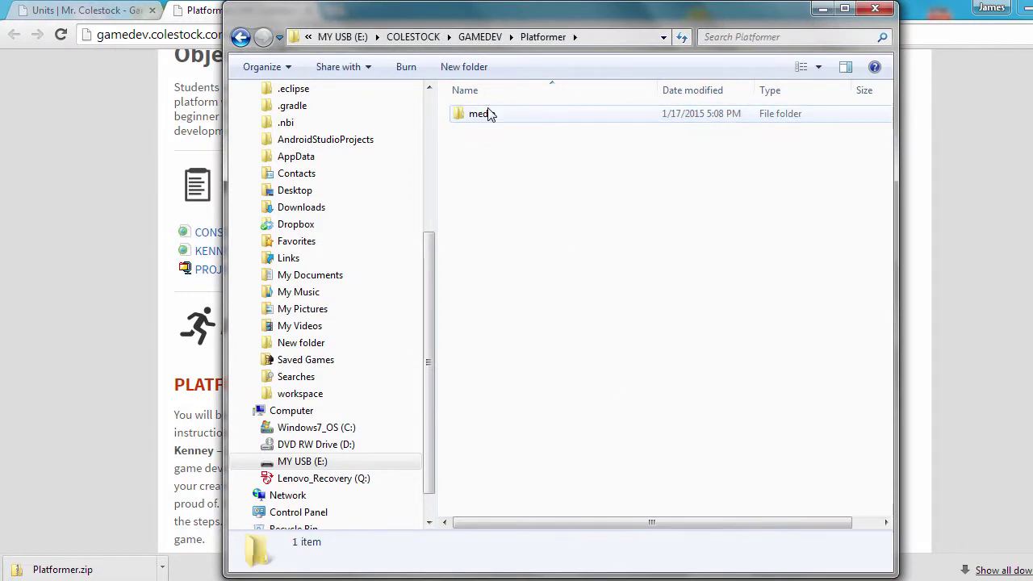
pyautogui.doubleClick(489, 117)
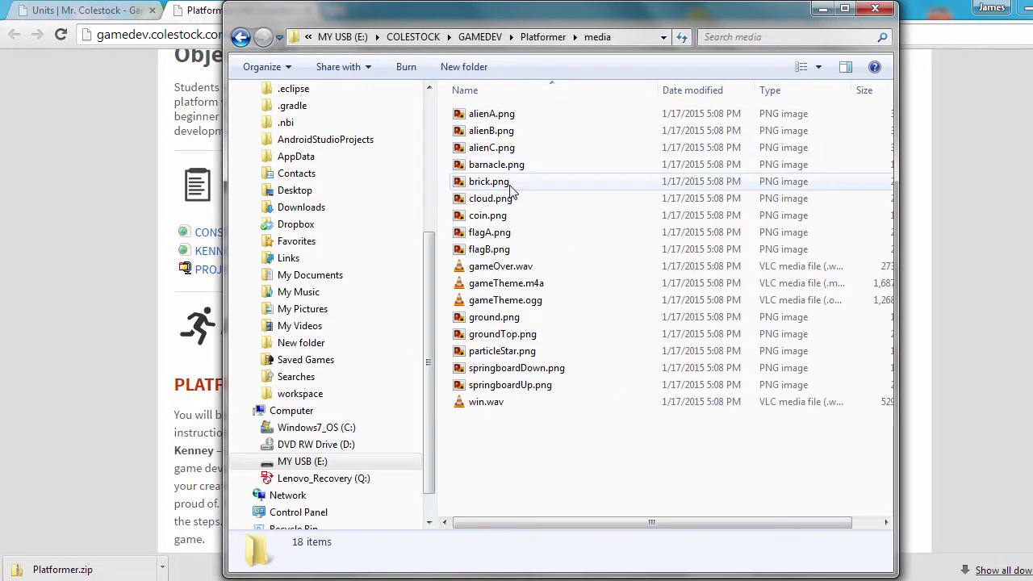
pyautogui.click(241, 37)
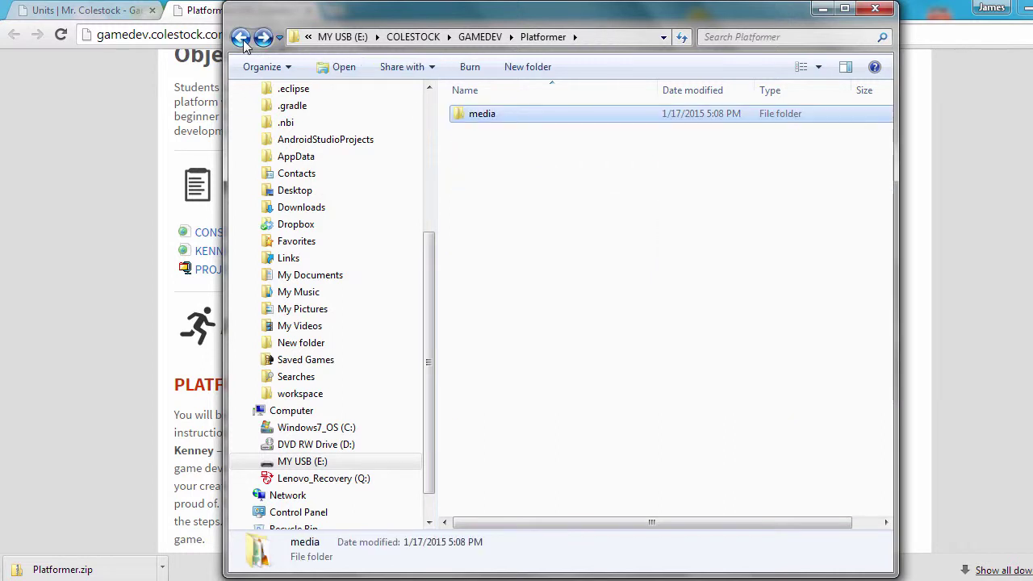
pyautogui.click(241, 37)
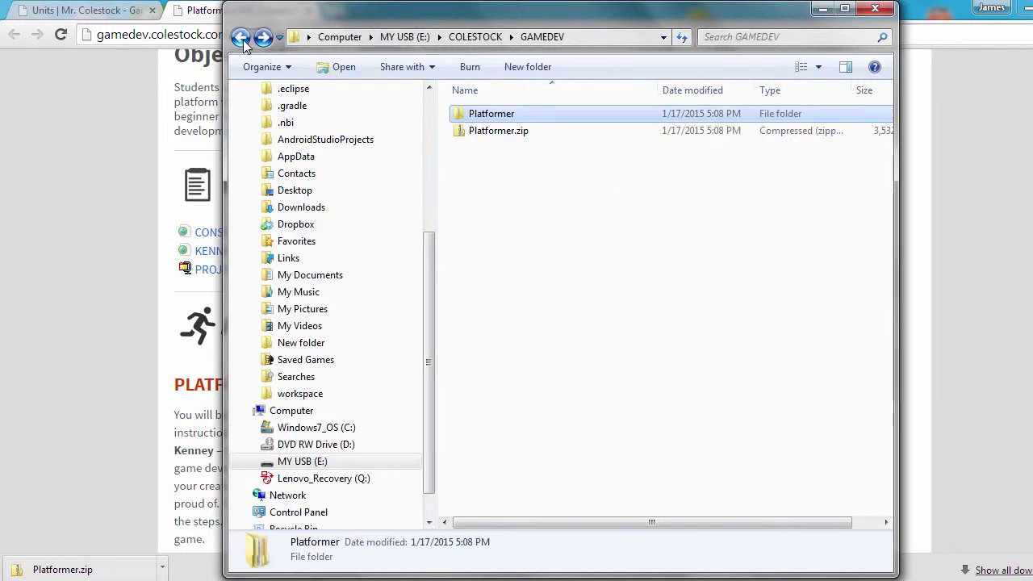
pyautogui.click(568, 202)
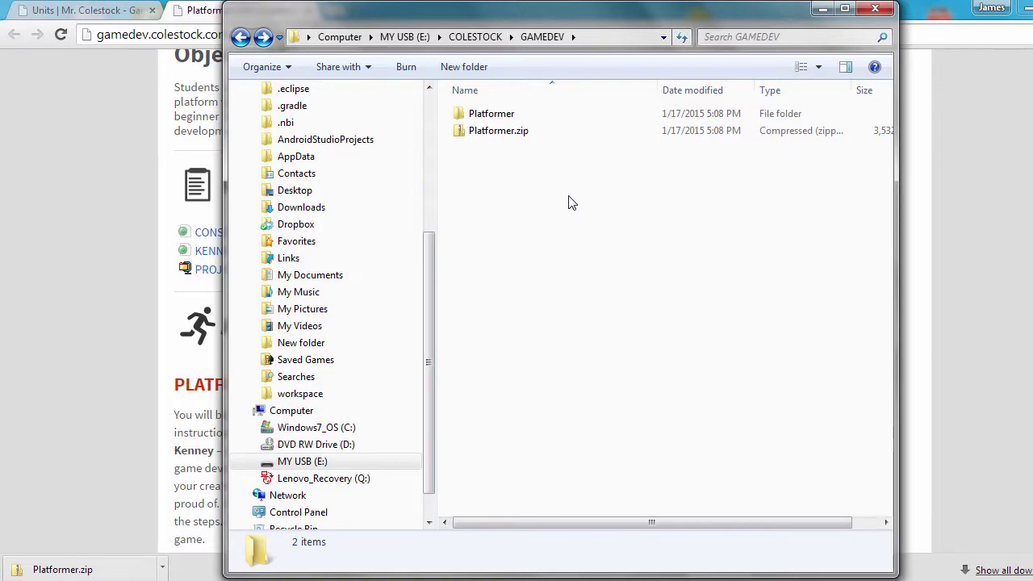
# Launch Construct 2 from the desktop and create a new empty project with default settings.
pyautogui.press('super+d')
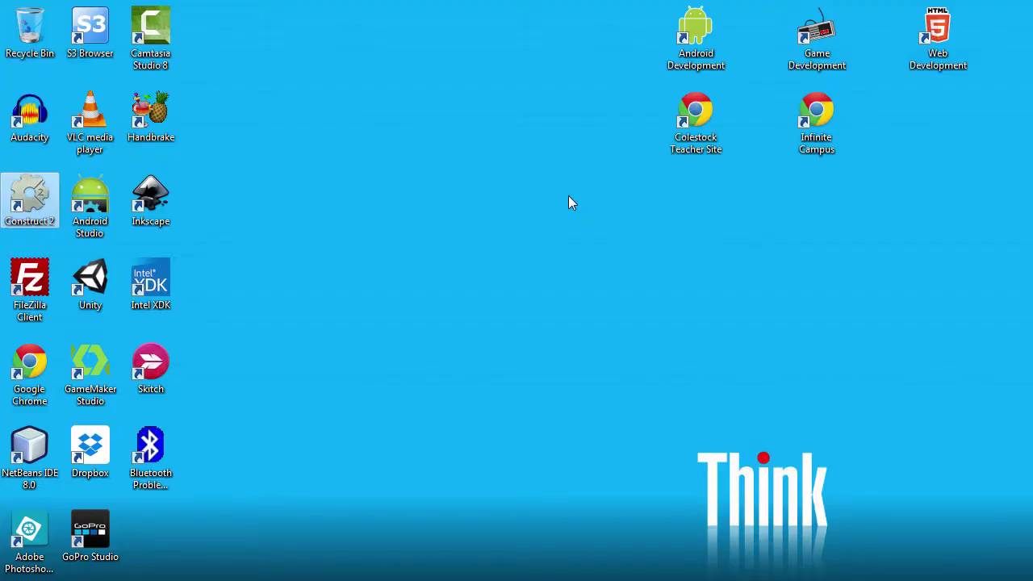
pyautogui.doubleClick(15, 208)
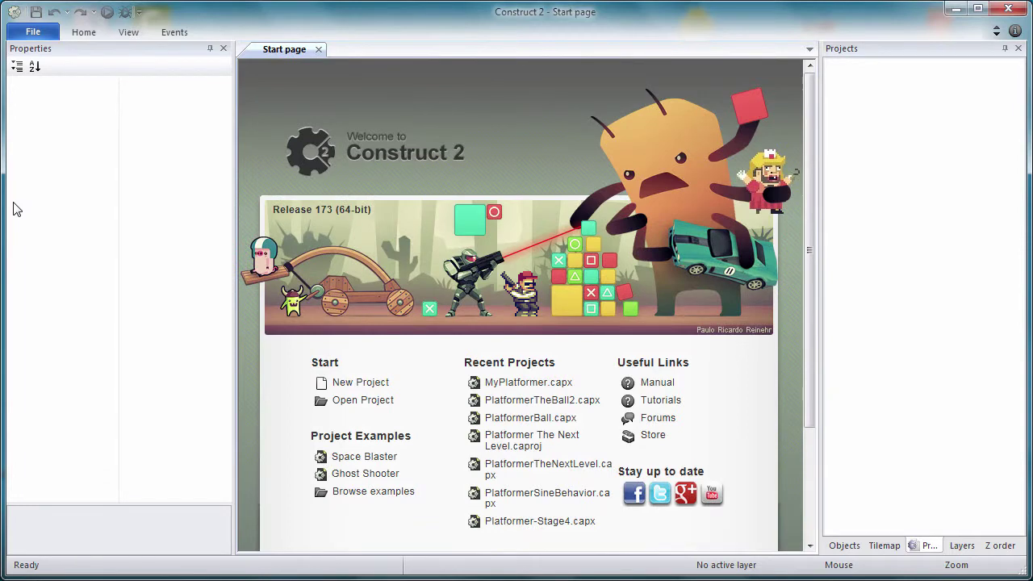
pyautogui.click(32, 34)
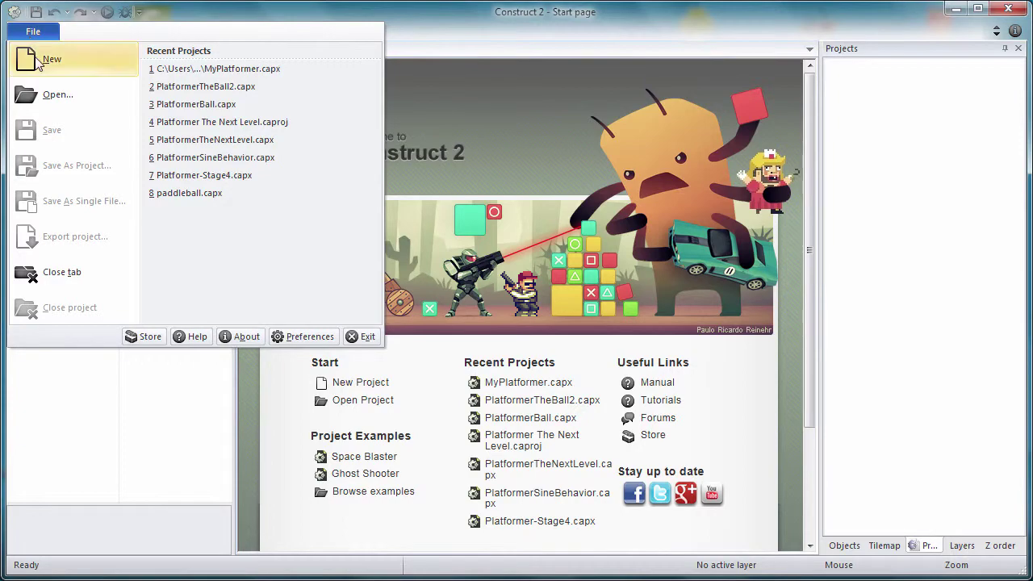
pyautogui.click(34, 56)
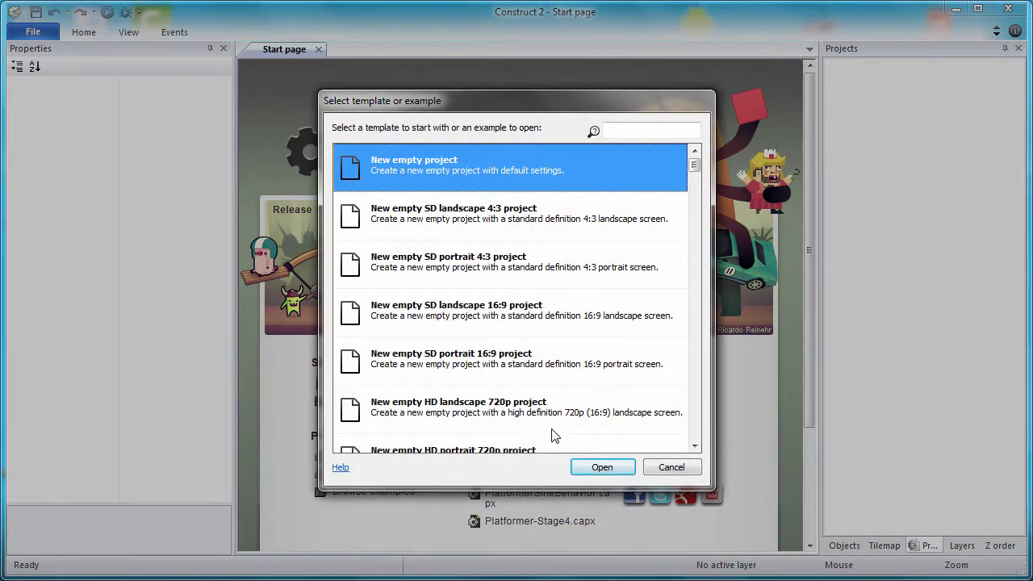
pyautogui.click(610, 469)
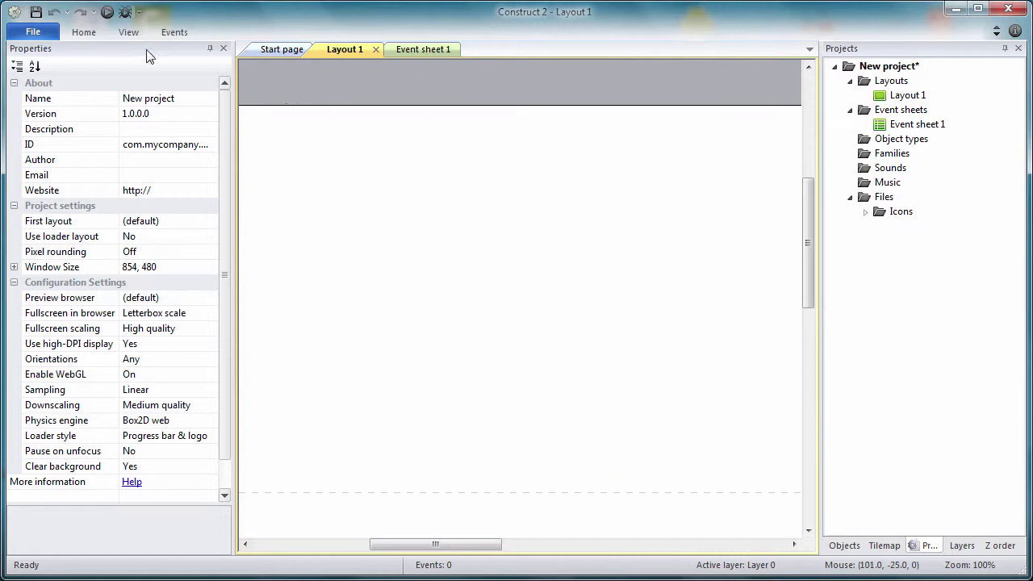
# Save the project as a single file named Platformer in the GAMEDEV\Platformer folder on the MY USB (E:) drive.
pyautogui.click(44, 31)
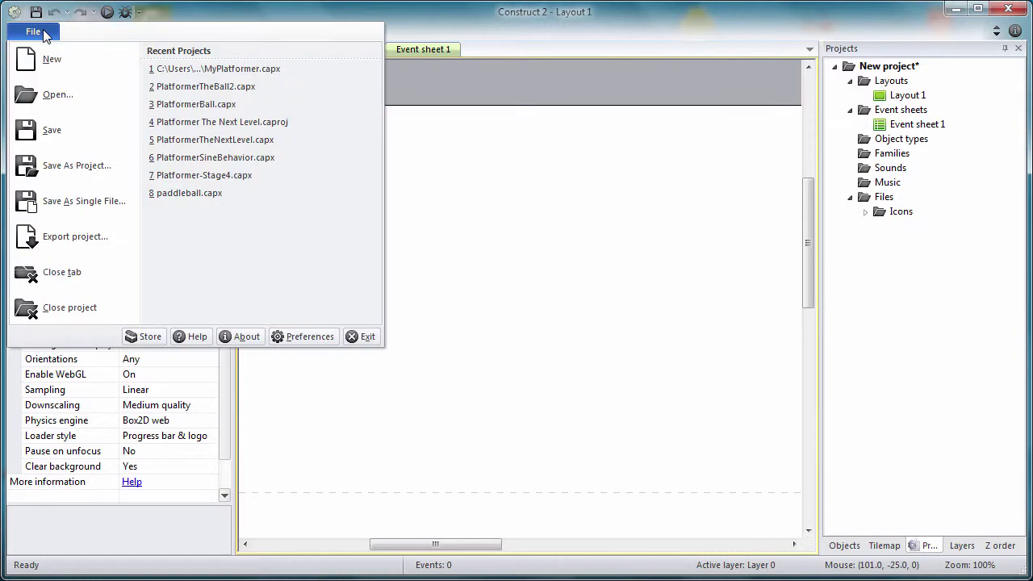
pyautogui.click(87, 188)
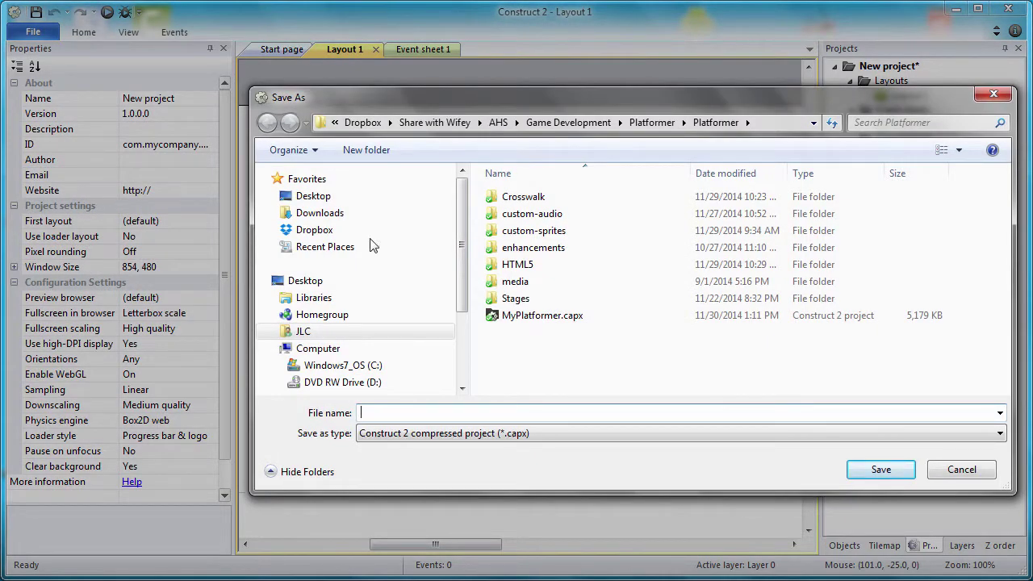
pyautogui.moveTo(464, 235); pyautogui.dragTo(465, 302)
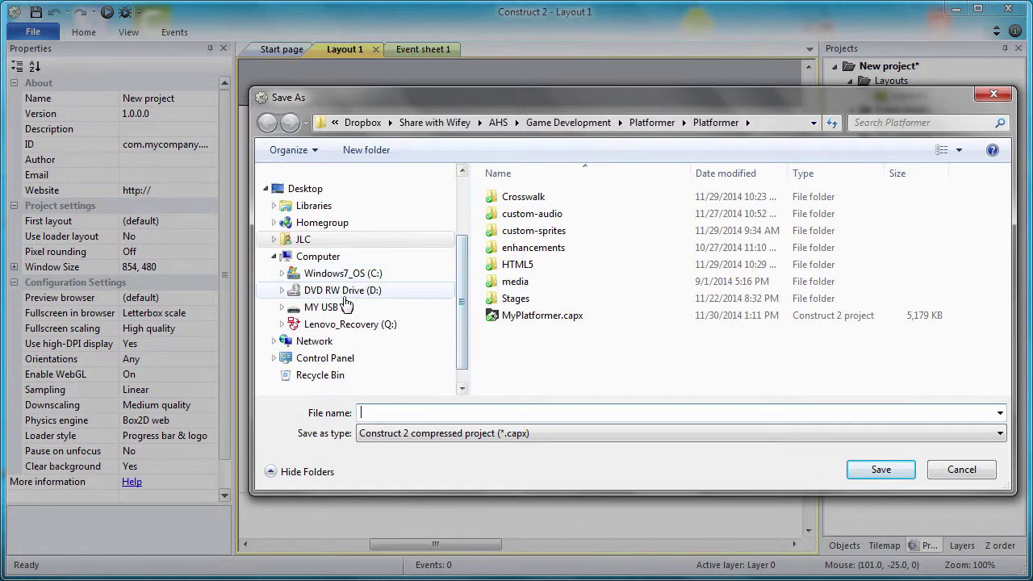
pyautogui.click(328, 306)
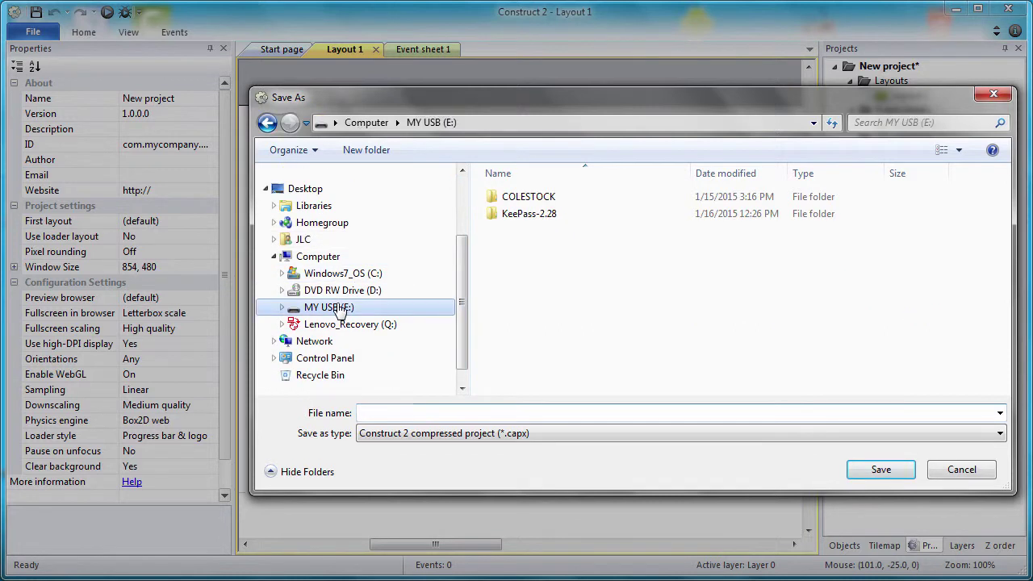
pyautogui.doubleClick(534, 205)
pyautogui.doubleClick(534, 214)
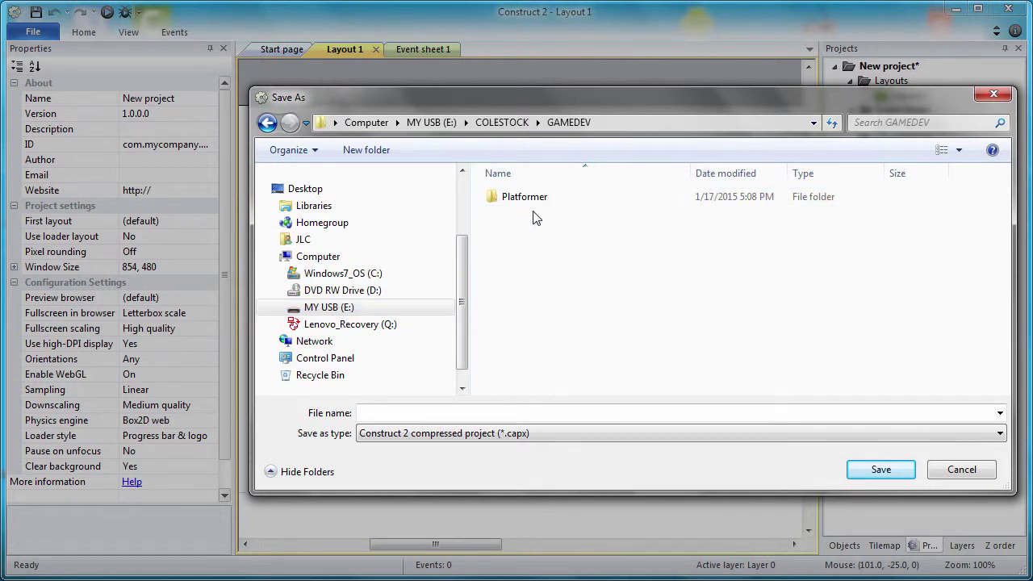
pyautogui.doubleClick(526, 199)
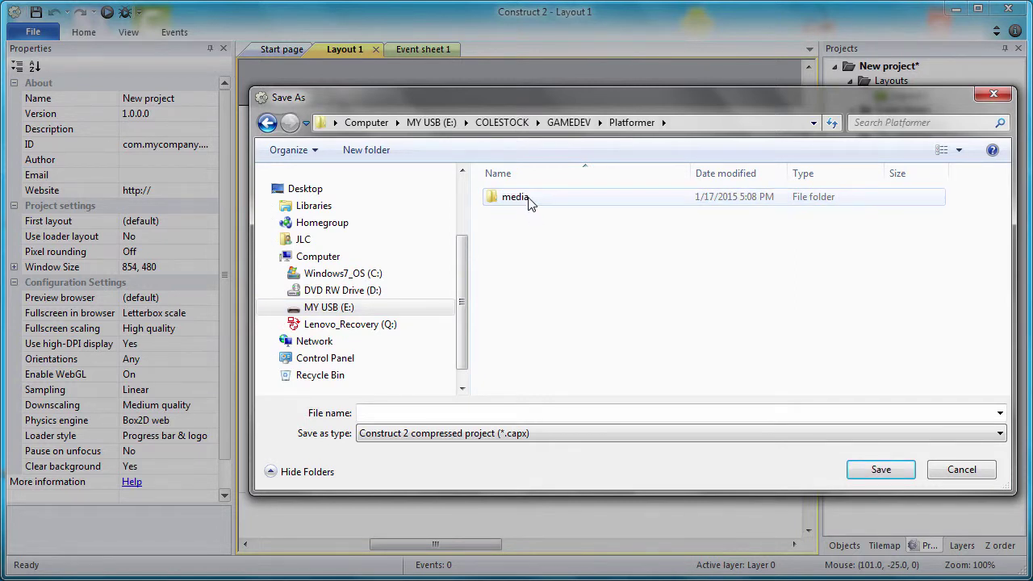
pyautogui.click(473, 415)
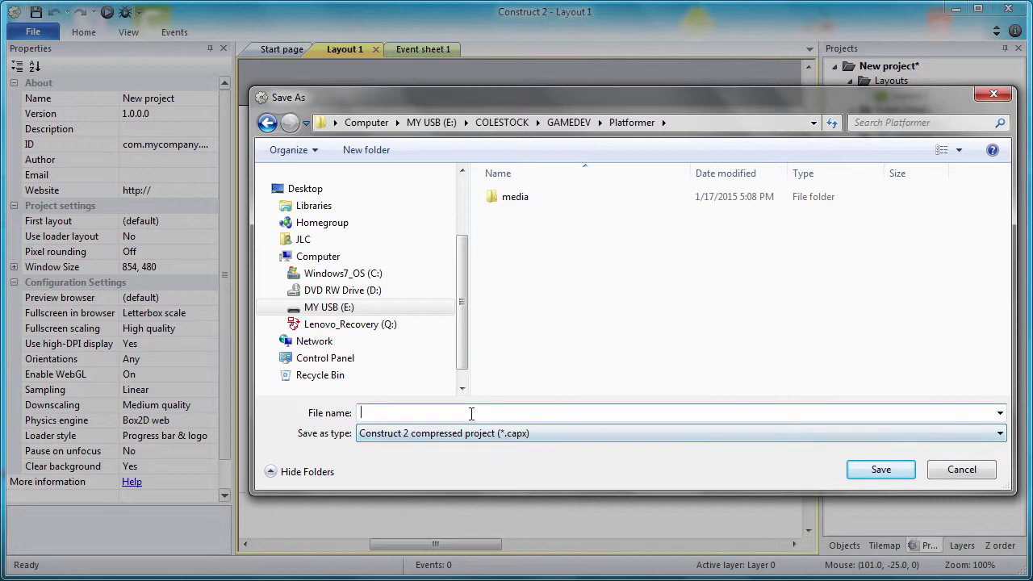
pyautogui.press('capslock')
pyautogui.write('Platformer')
pyautogui.click(898, 474)
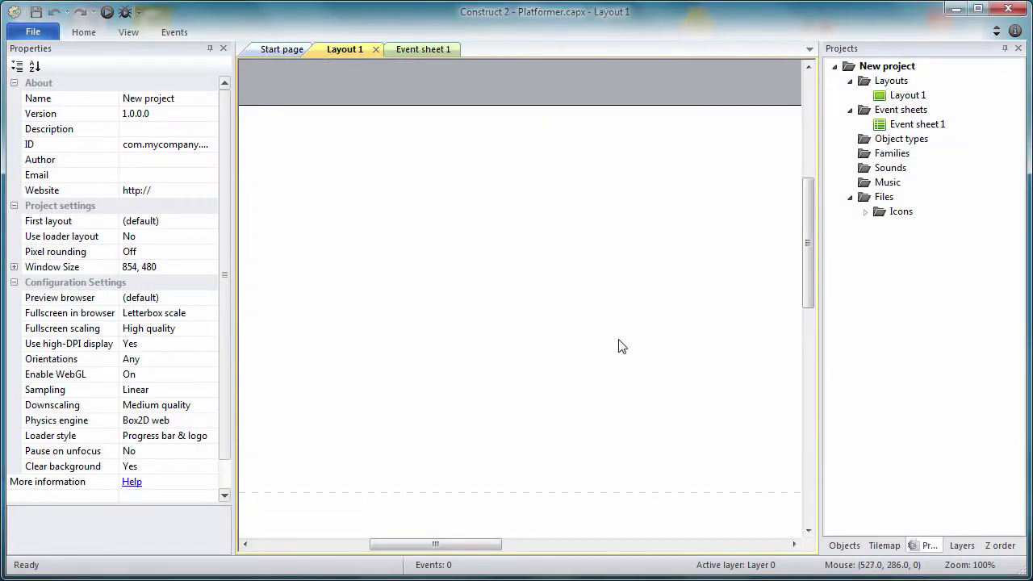
# Widen the Projects pane beside the layout view.
pyautogui.moveTo(820, 363); pyautogui.dragTo(740, 358)
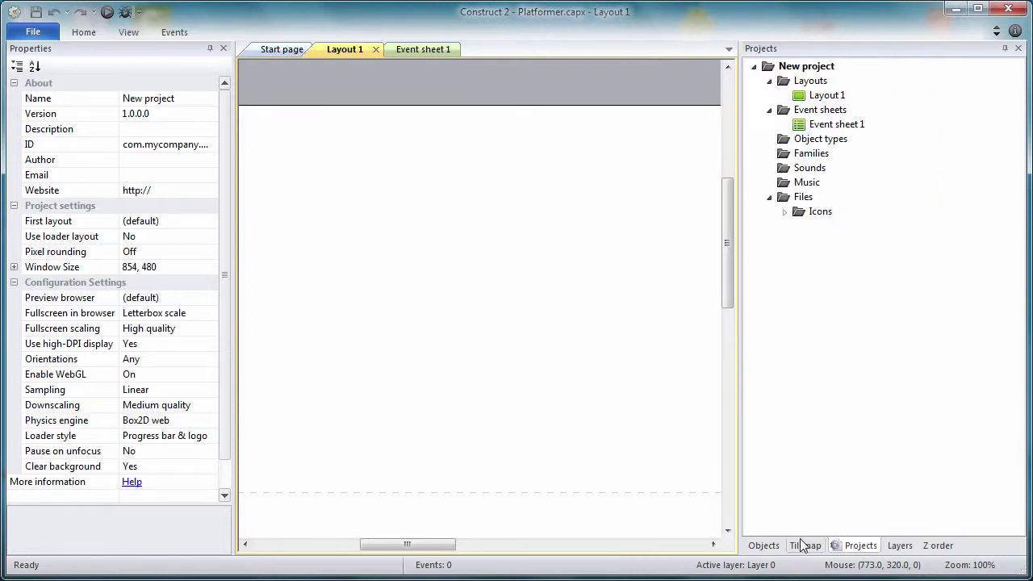
# Reorder the side pane tabs so that Projects comes first and Layers second, and return to the project tree.
pyautogui.moveTo(852, 546); pyautogui.dragTo(768, 550)
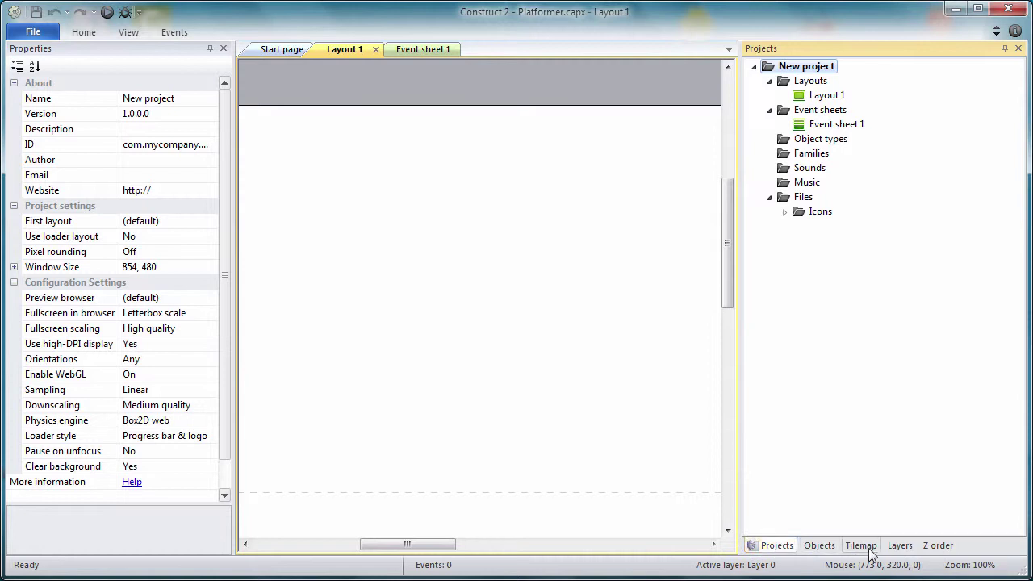
pyautogui.moveTo(900, 547); pyautogui.dragTo(824, 552)
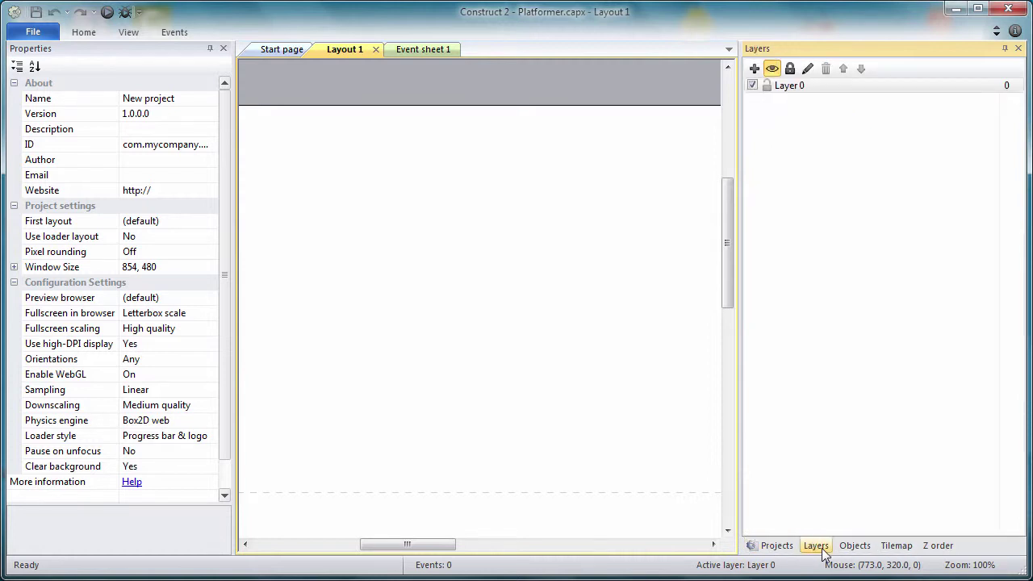
pyautogui.click(789, 548)
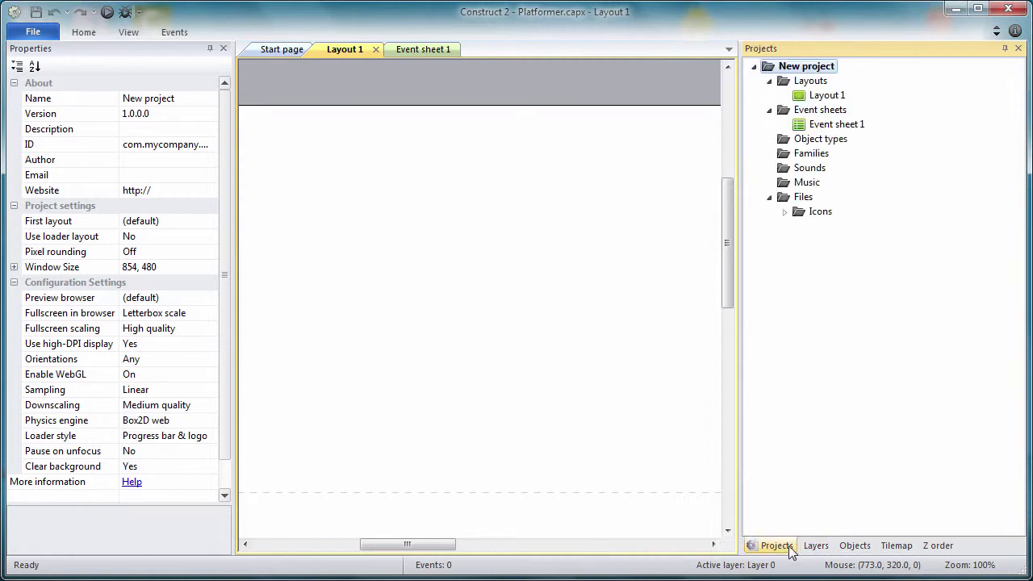
pyautogui.click(814, 549)
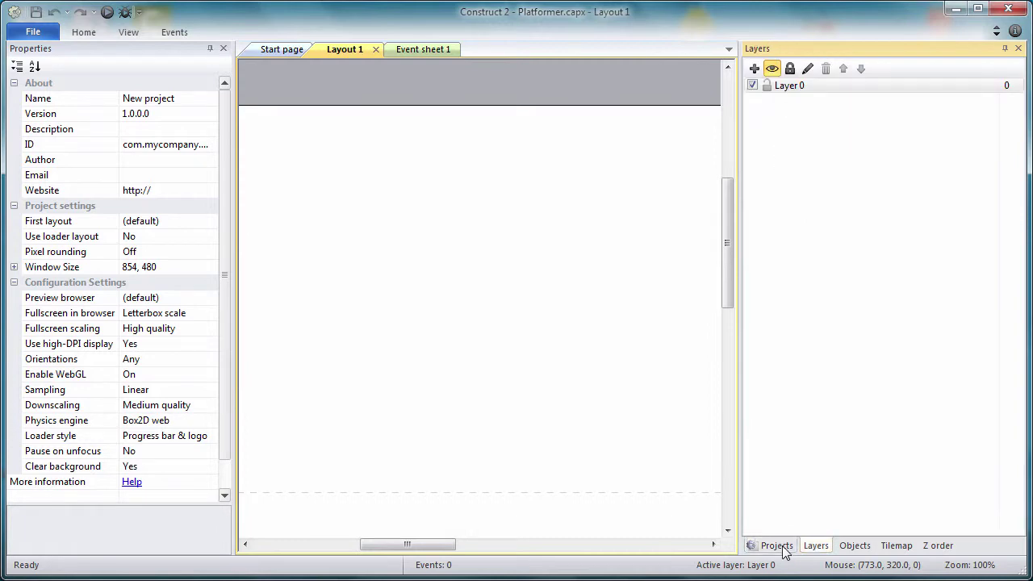
pyautogui.click(779, 549)
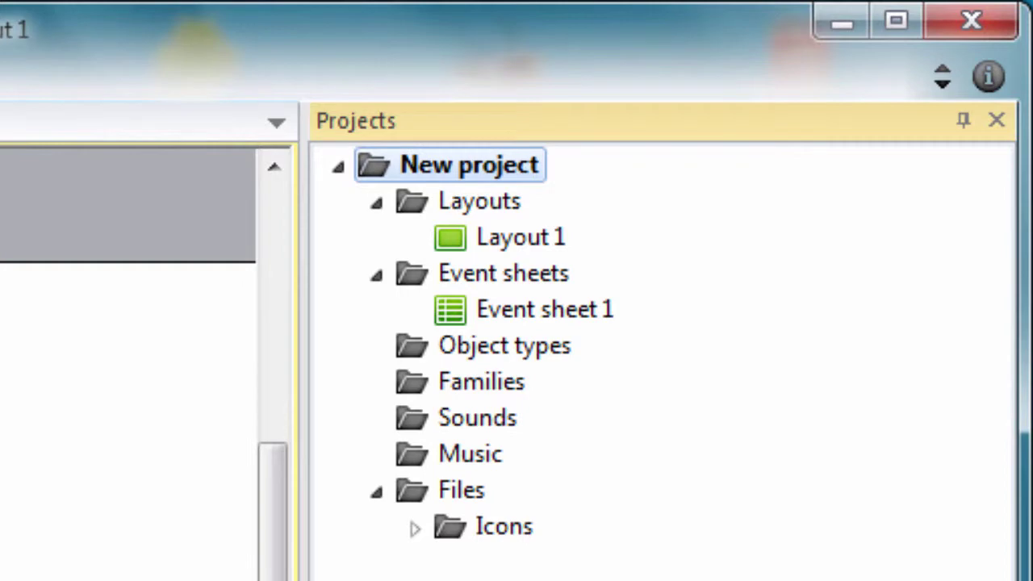
# Rename the project from New project to Platformer in the project tree.
pyautogui.rightClick(458, 177)
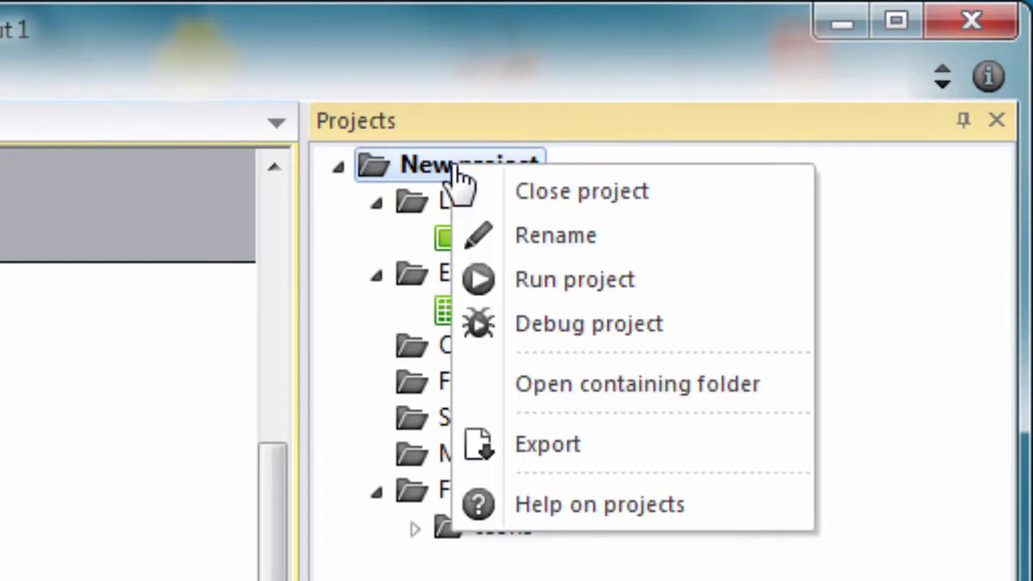
pyautogui.click(479, 237)
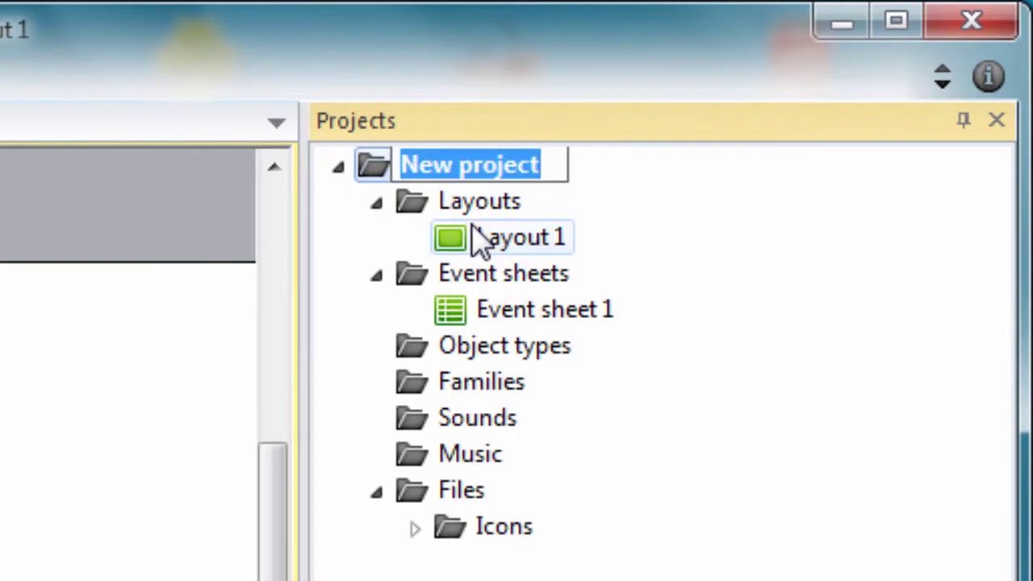
pyautogui.write('Platformer')
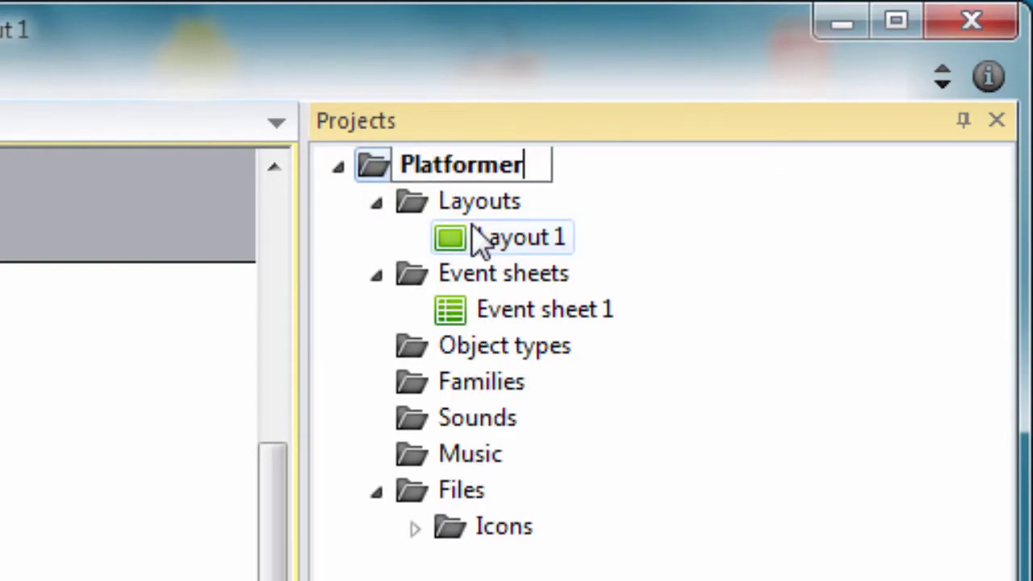
pyautogui.press('Return')
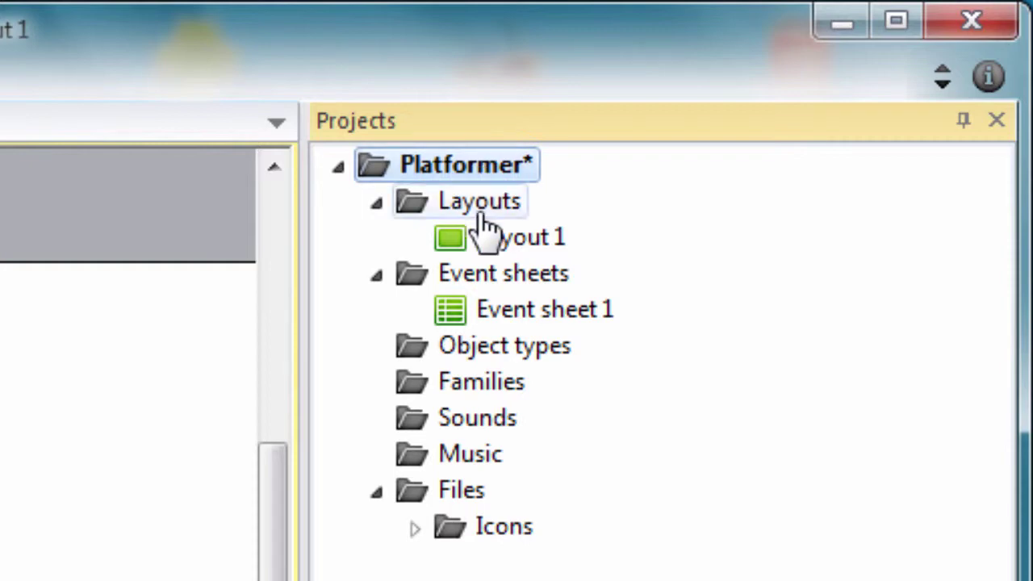
# Rename the layout Layout 1 as Game.
pyautogui.rightClick(488, 262)
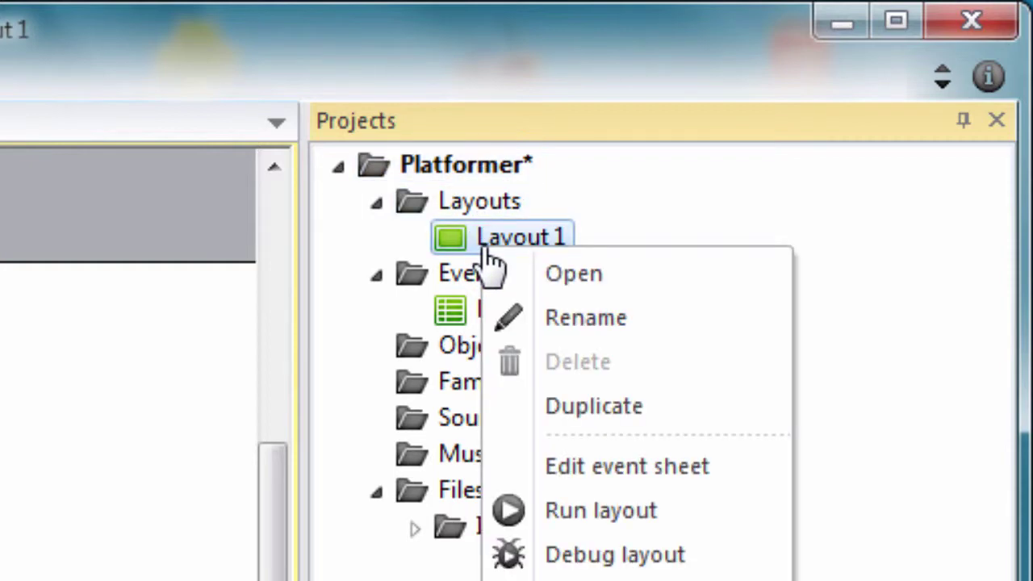
pyautogui.click(512, 317)
pyautogui.write('Game')
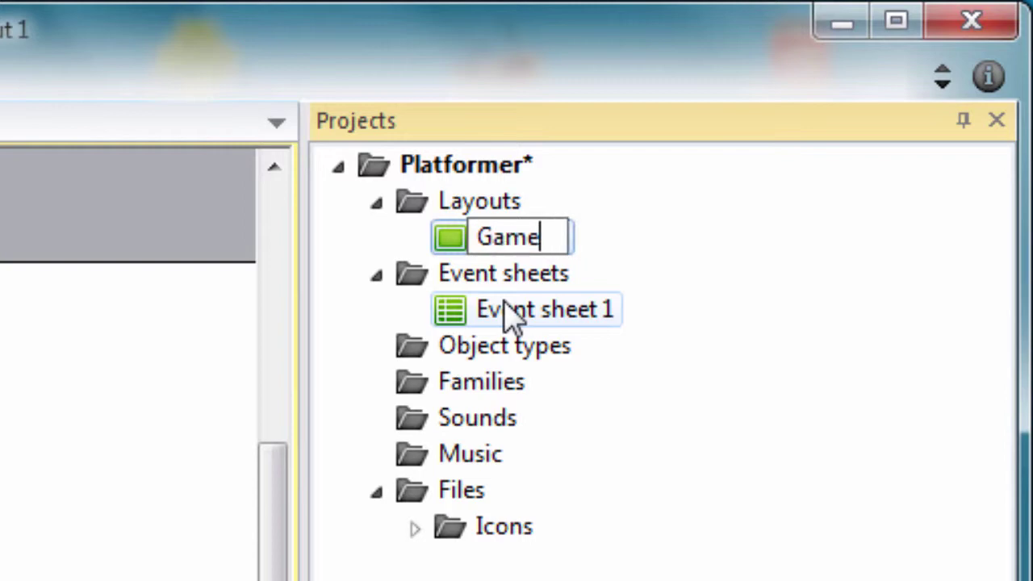
pyautogui.press('Return')
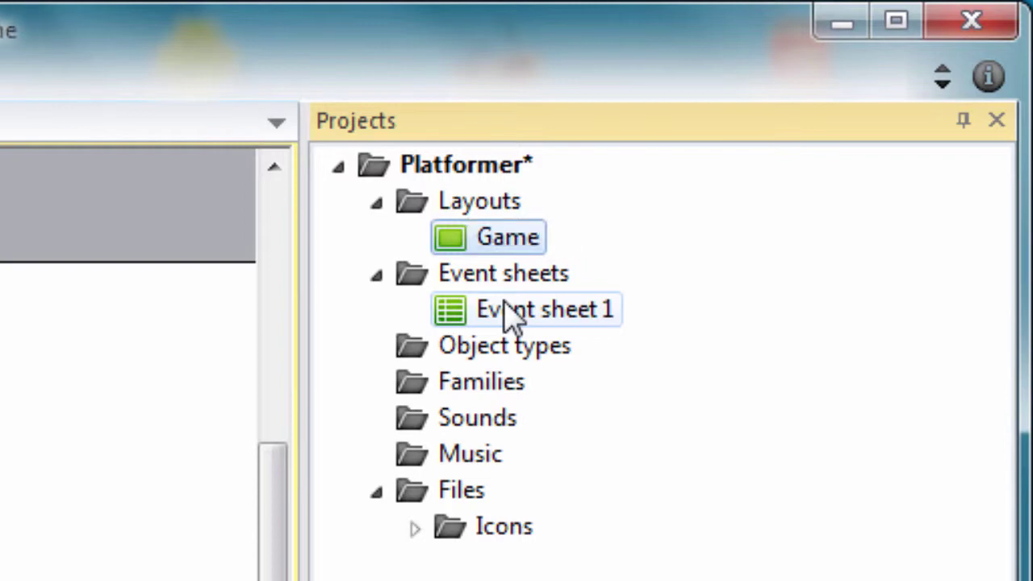
# Rename the event sheet Event sheet 1 as Game Sheet.
pyautogui.rightClick(507, 320)
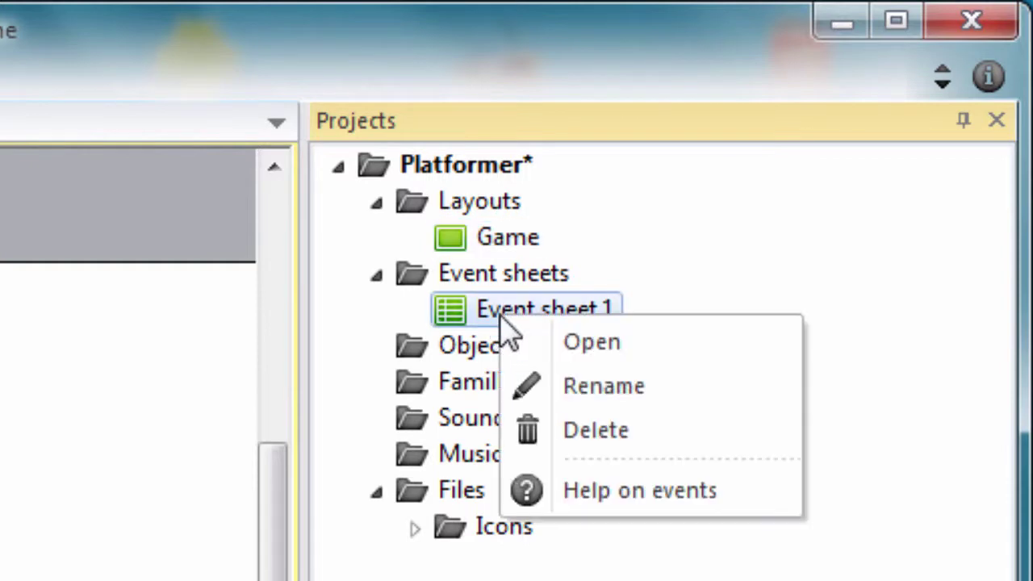
pyautogui.click(539, 391)
pyautogui.write('G')
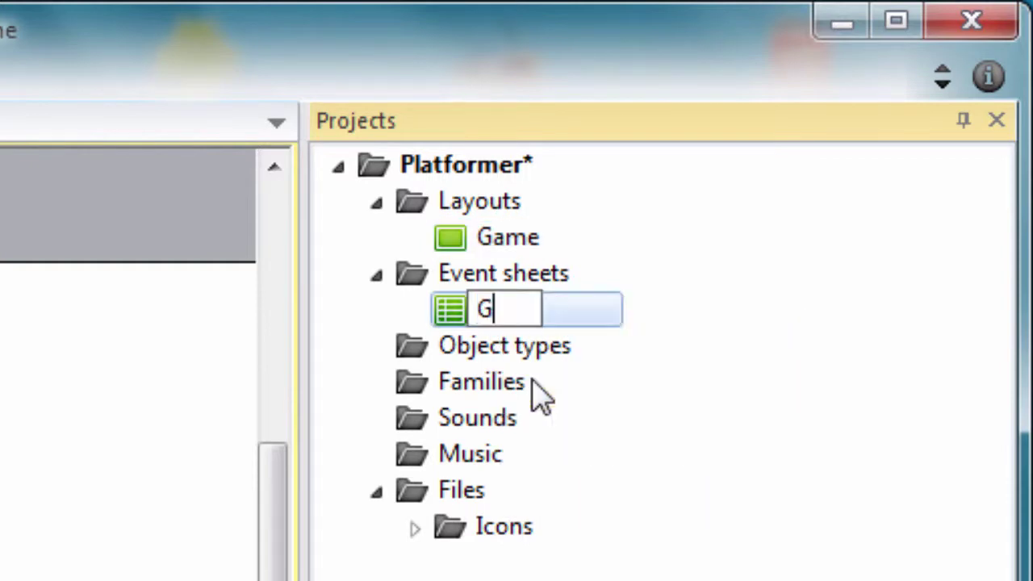
pyautogui.write('ame Sheet')
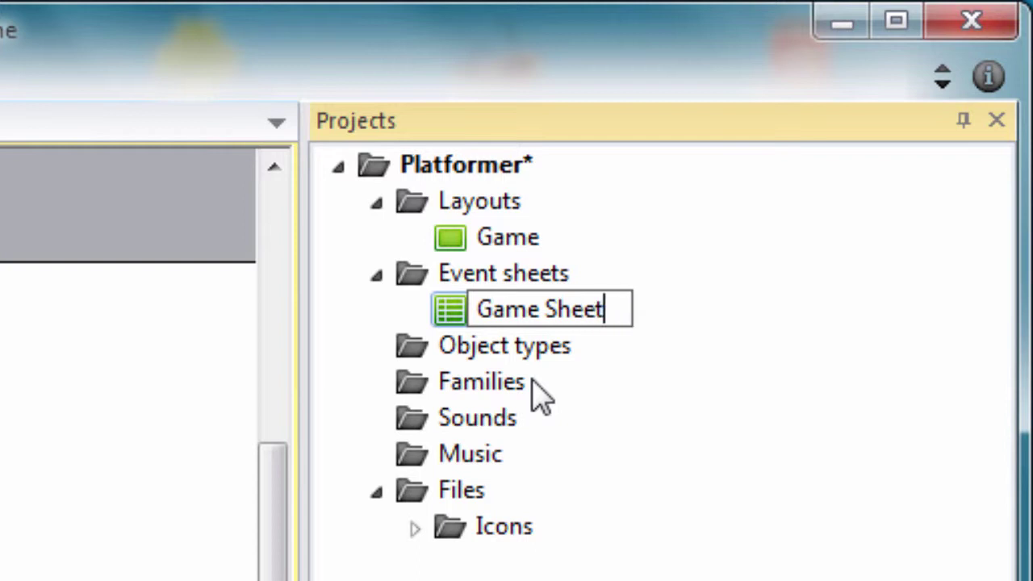
pyautogui.press('Return')
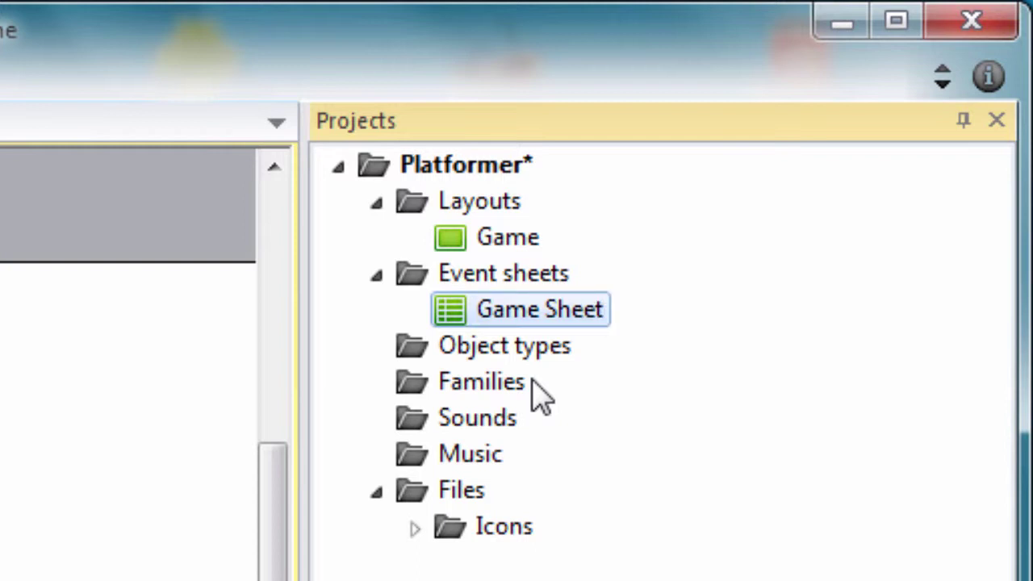
# Set the Platformer project's ID property to edu.colestock.platformer.
pyautogui.click(484, 165)
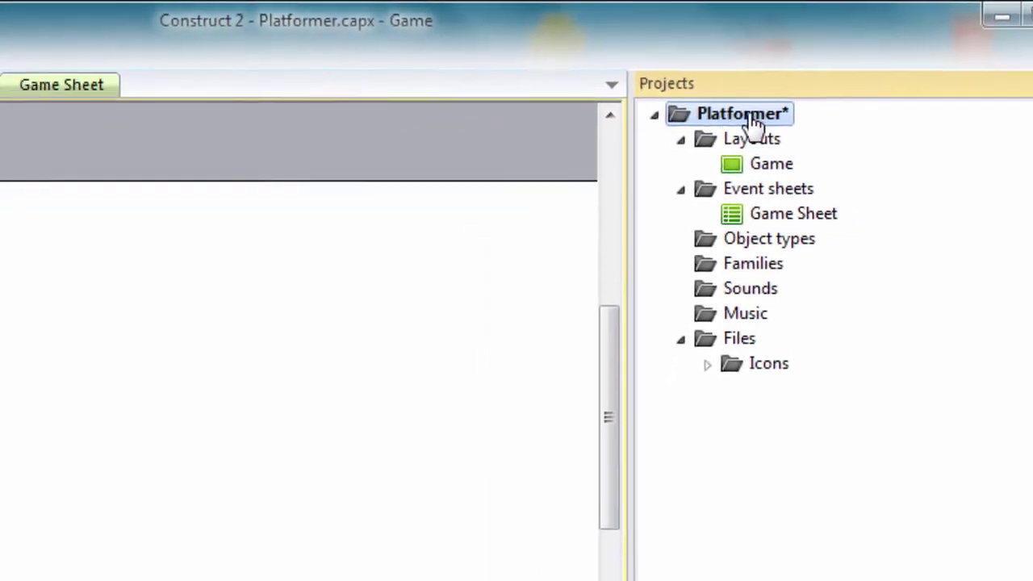
pyautogui.click(182, 114)
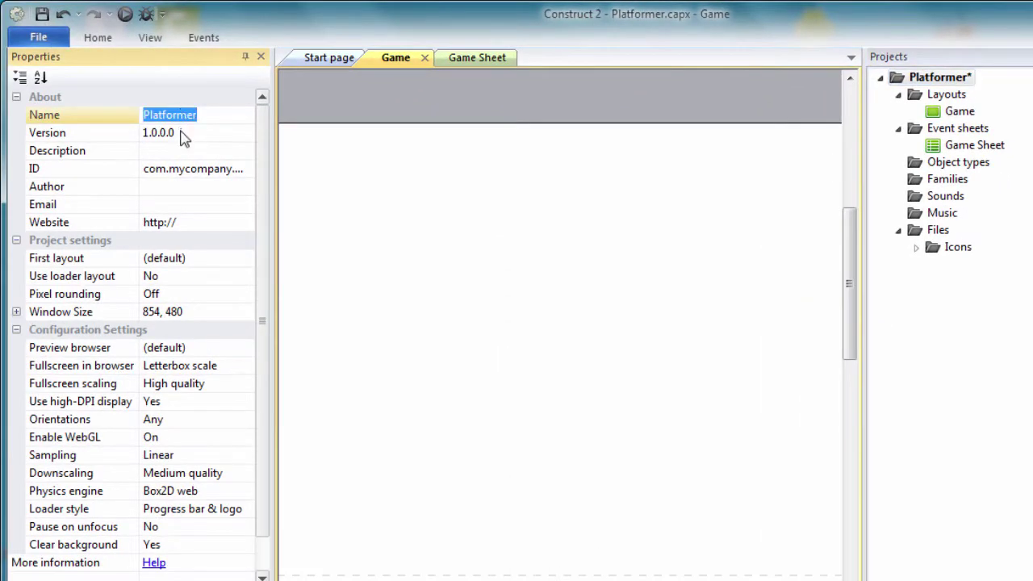
pyautogui.click(182, 132)
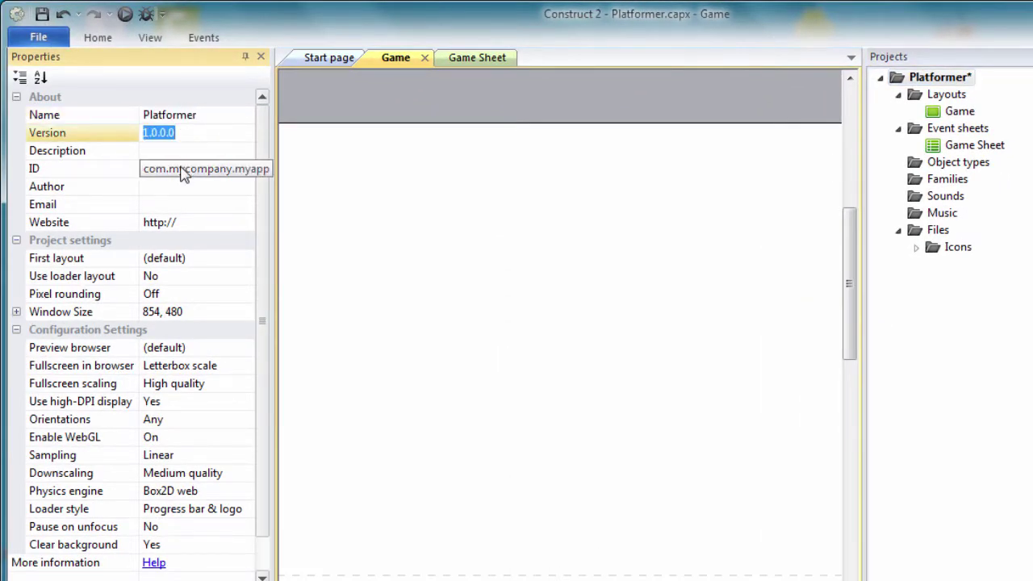
pyautogui.click(182, 172)
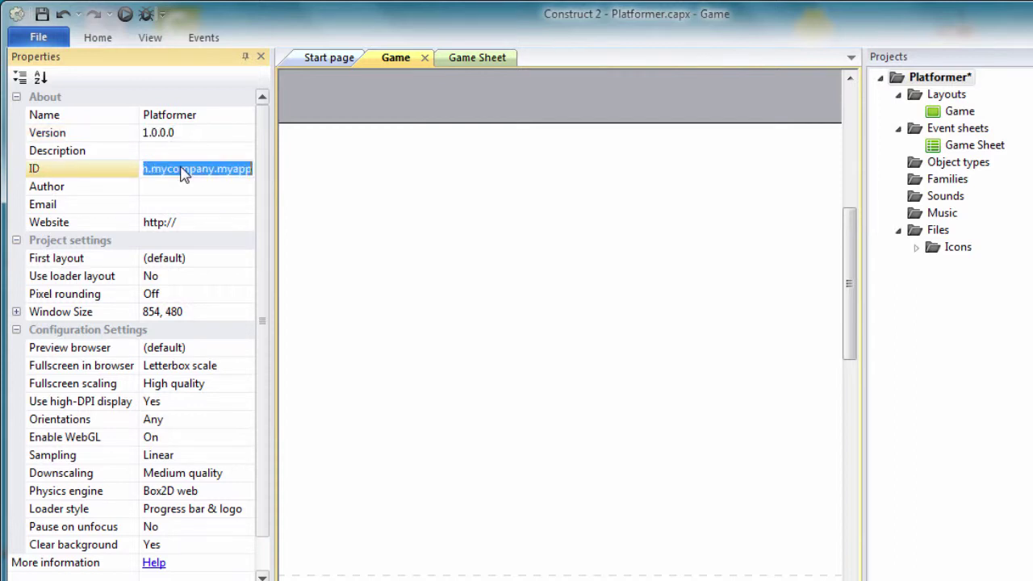
pyautogui.press('BackSpace')
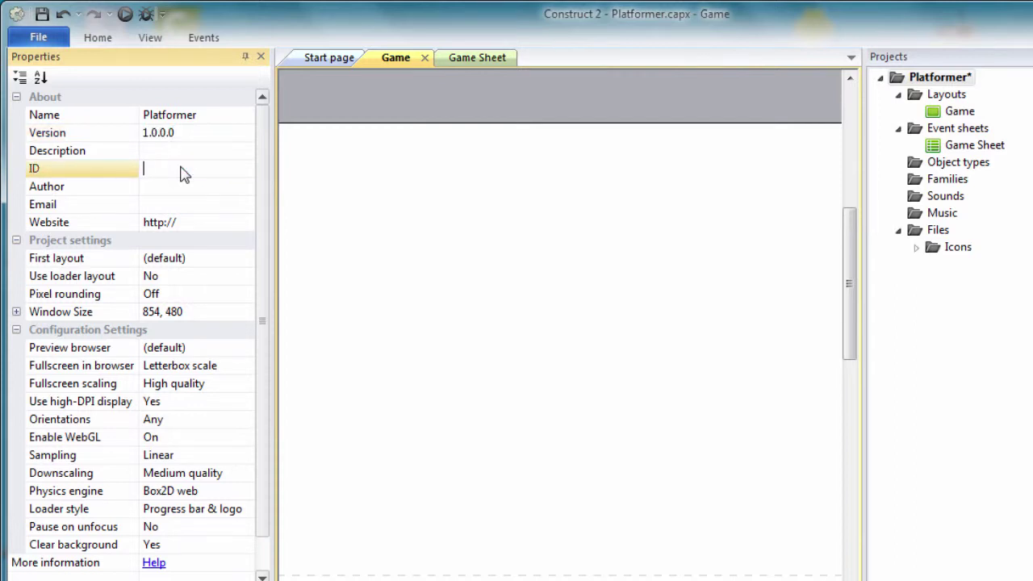
pyautogui.write('edu')
pyautogui.write('.colstock')
pyautogui.write('.')
pyautogui.write('platforme')
pyautogui.write('r')
pyautogui.click(223, 191)
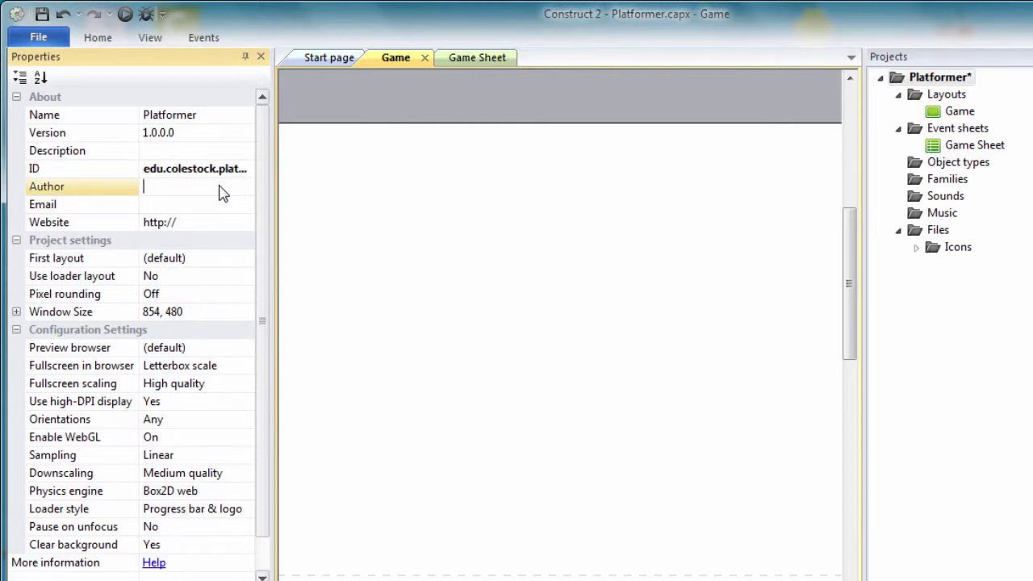
# Set the project's first layout to Game and its window size to 800, 480.
pyautogui.click(201, 262)
pyautogui.click(245, 259)
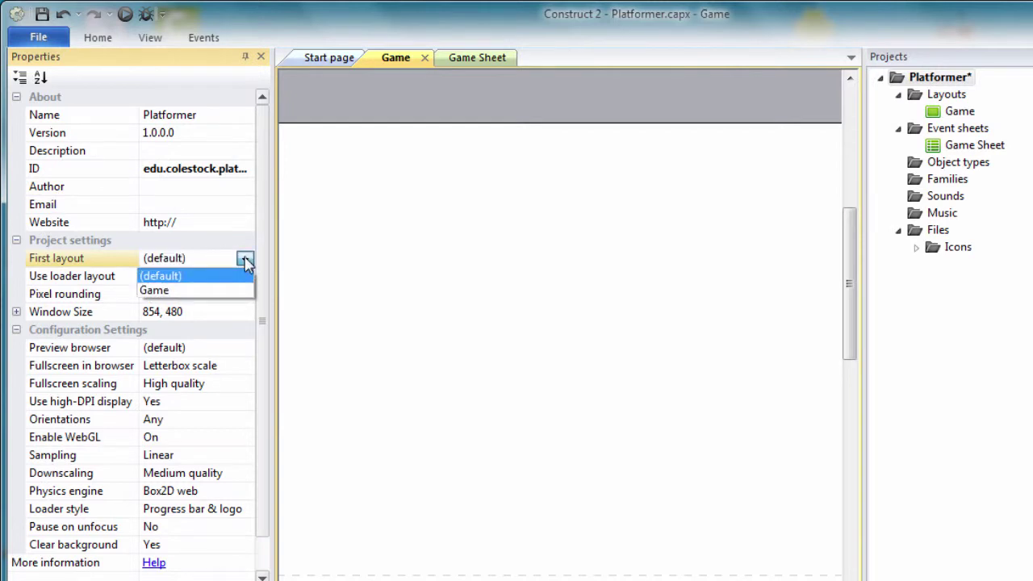
pyautogui.click(223, 290)
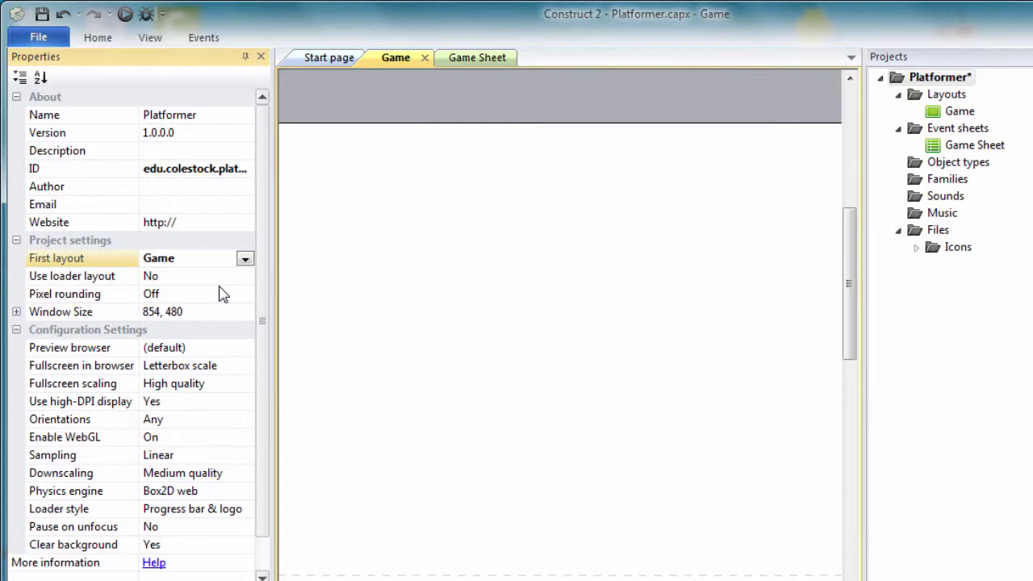
pyautogui.click(194, 314)
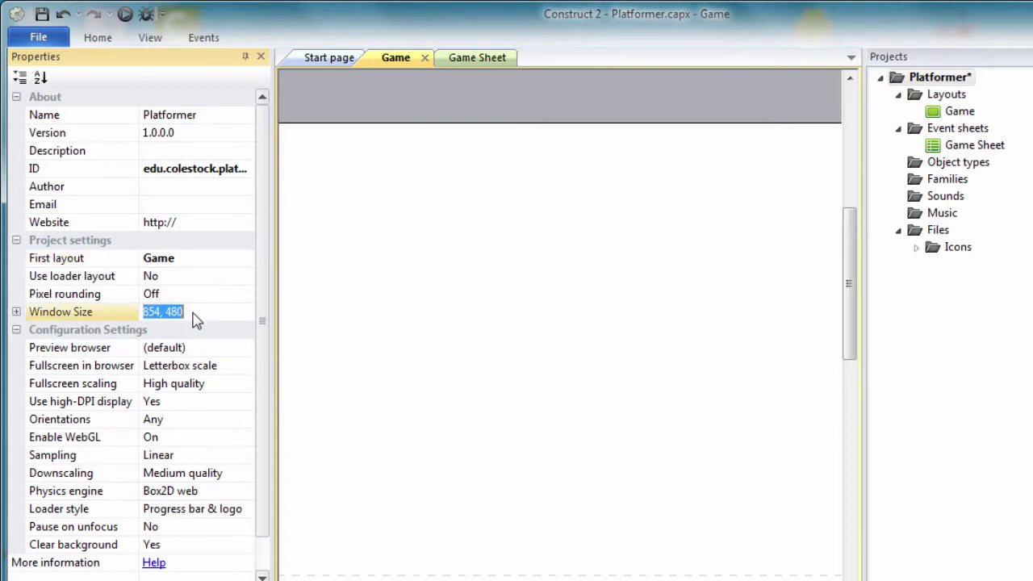
pyautogui.write('800, ')
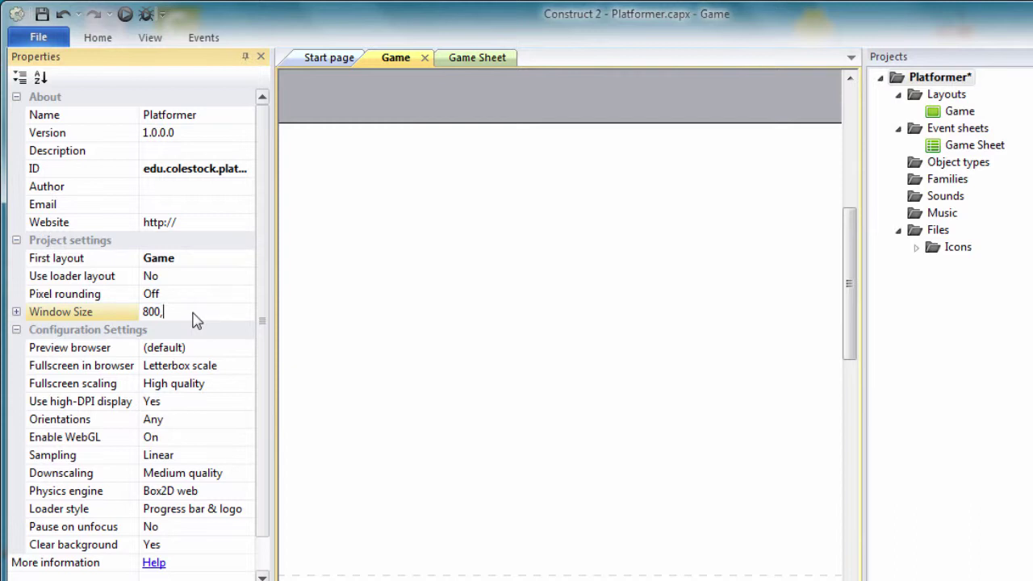
pyautogui.write('480')
pyautogui.press('Return')
# Set the project's preview browser to Chrome.
pyautogui.click(184, 347)
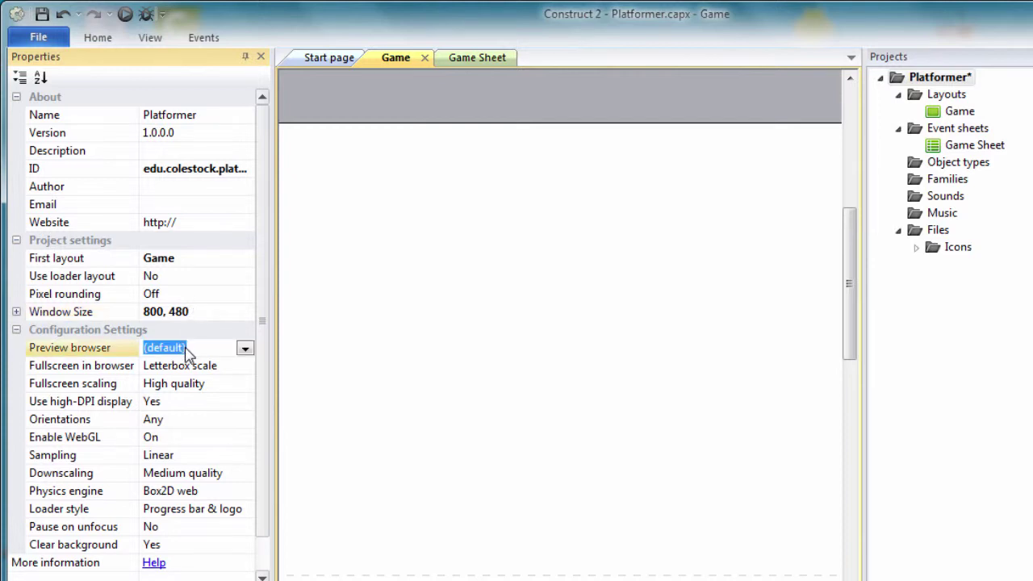
pyautogui.click(244, 349)
pyautogui.click(226, 380)
# Set the project's downscaling to High quality and save the project.
pyautogui.click(224, 473)
pyautogui.click(246, 476)
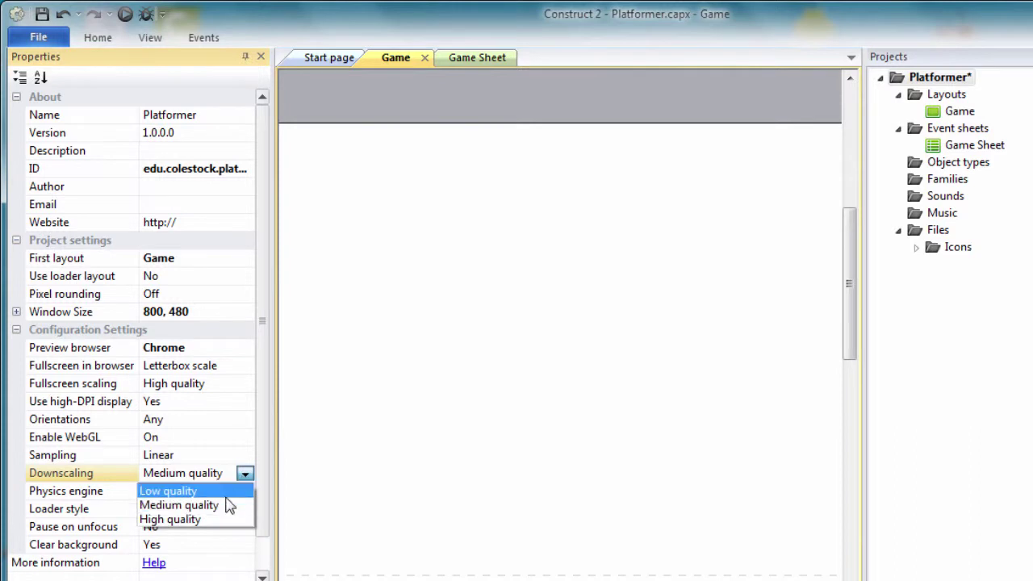
pyautogui.click(217, 516)
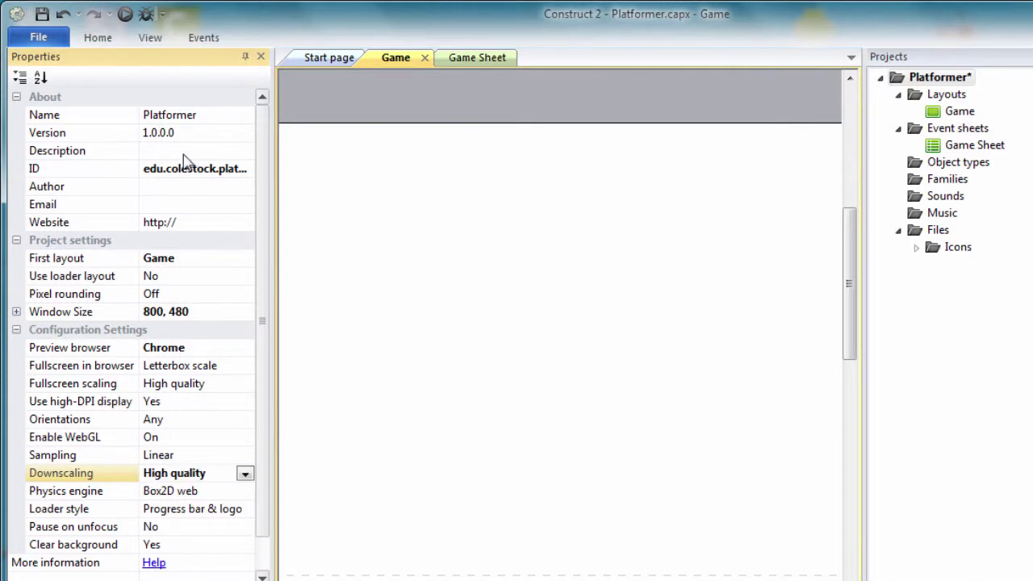
pyautogui.click(42, 14)
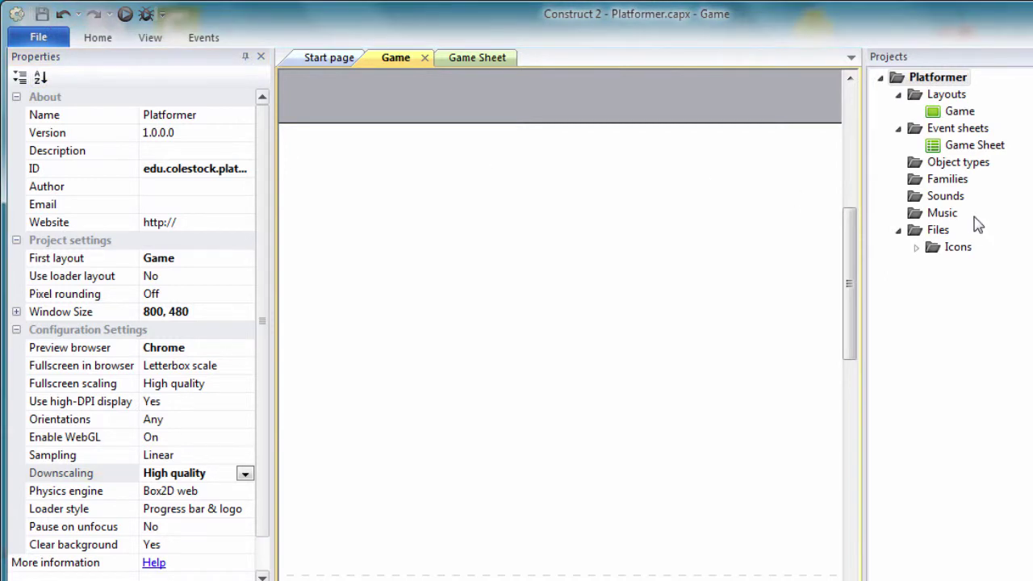
# Set the Game layout's size to 2000, 480 and its margins to 800, 480.
pyautogui.click(961, 114)
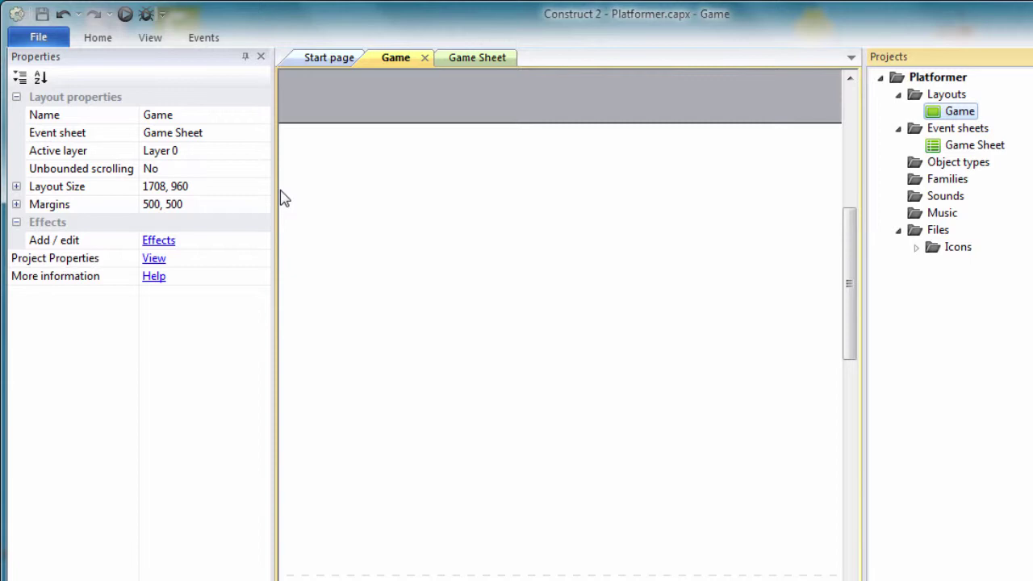
pyautogui.click(234, 188)
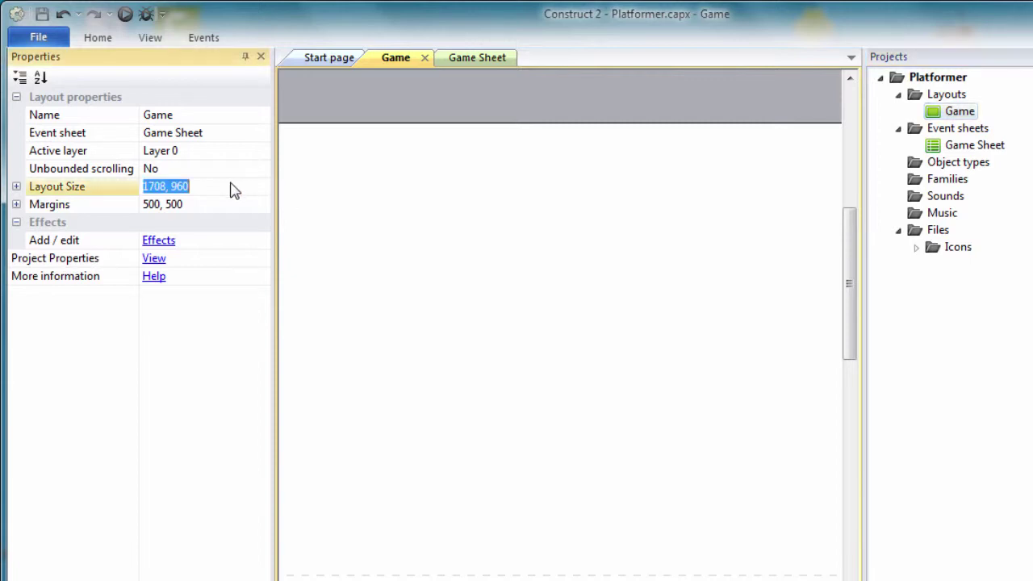
pyautogui.write('2000, ')
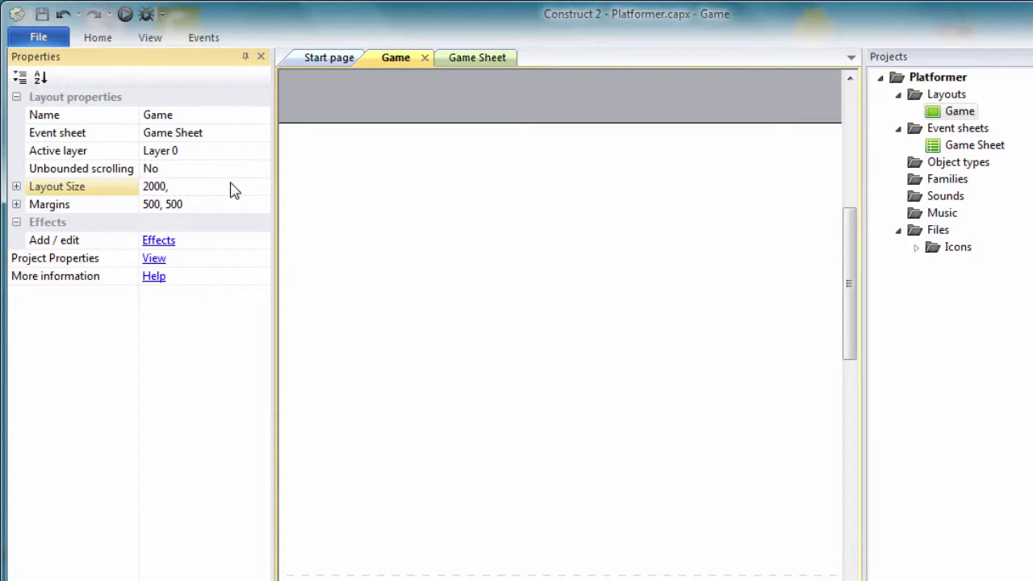
pyautogui.write('480')
pyautogui.click(233, 205)
pyautogui.press('BackSpace')
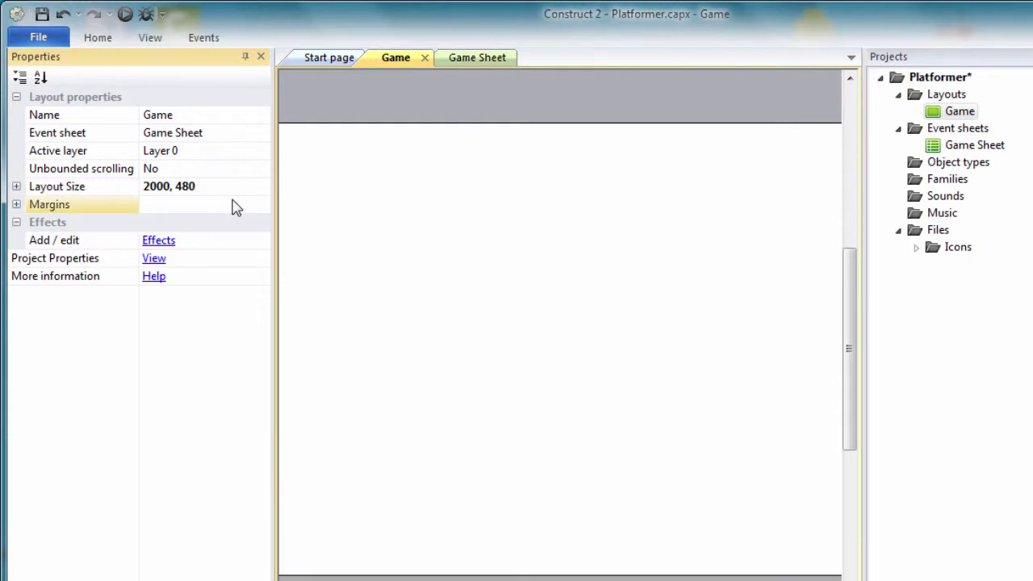
pyautogui.write('800, 480')
pyautogui.click(252, 196)
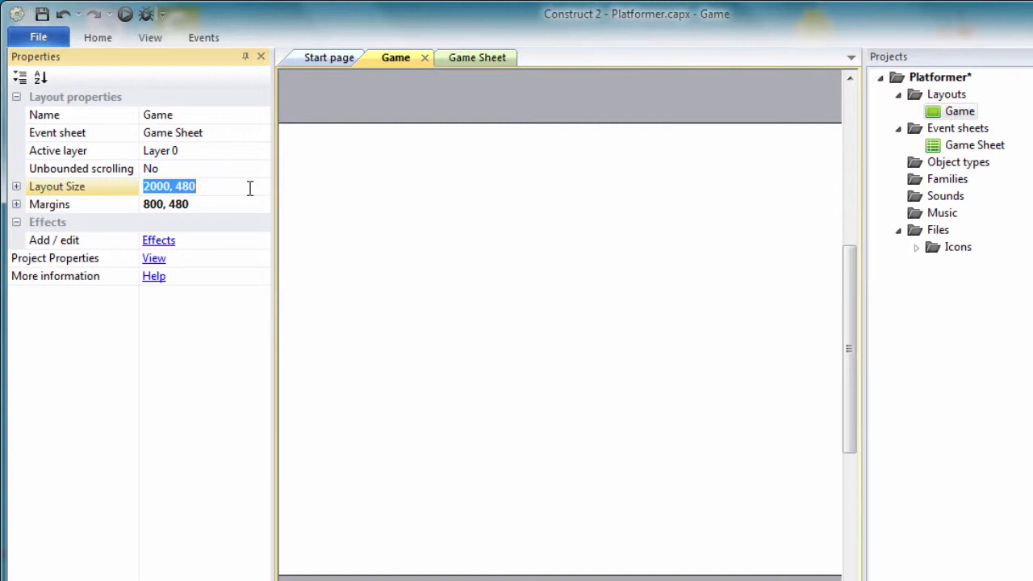
# Save the project and rename the layout's Layer 0 as Background.
pyautogui.click(42, 13)
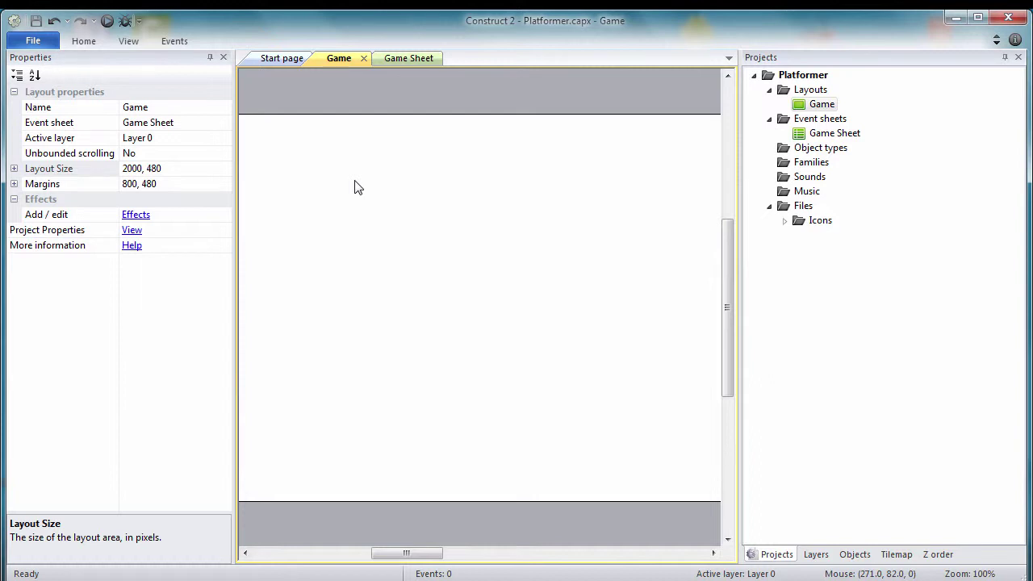
pyautogui.click(816, 555)
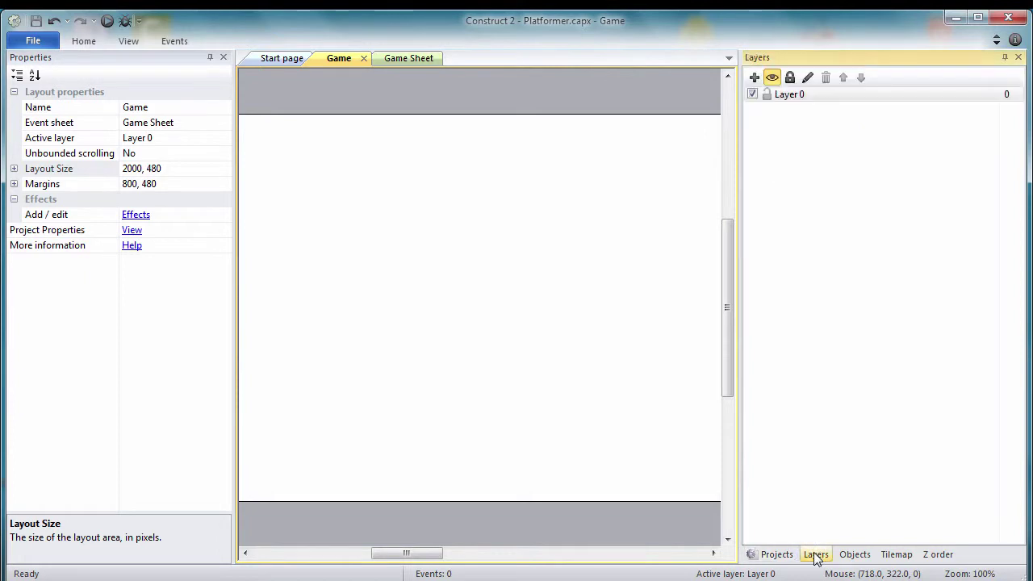
pyautogui.click(796, 99)
pyautogui.rightClick(796, 99)
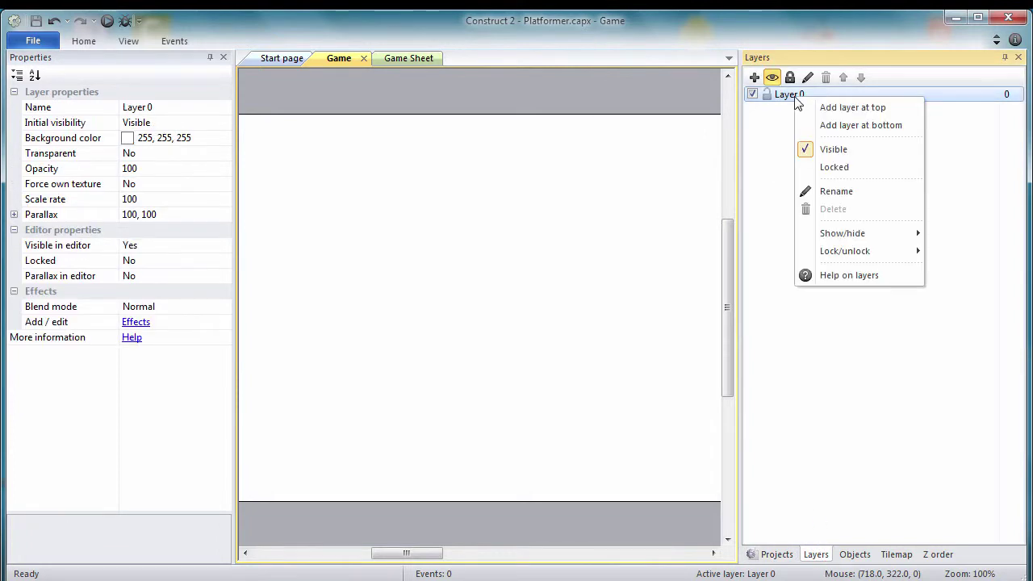
pyautogui.click(816, 192)
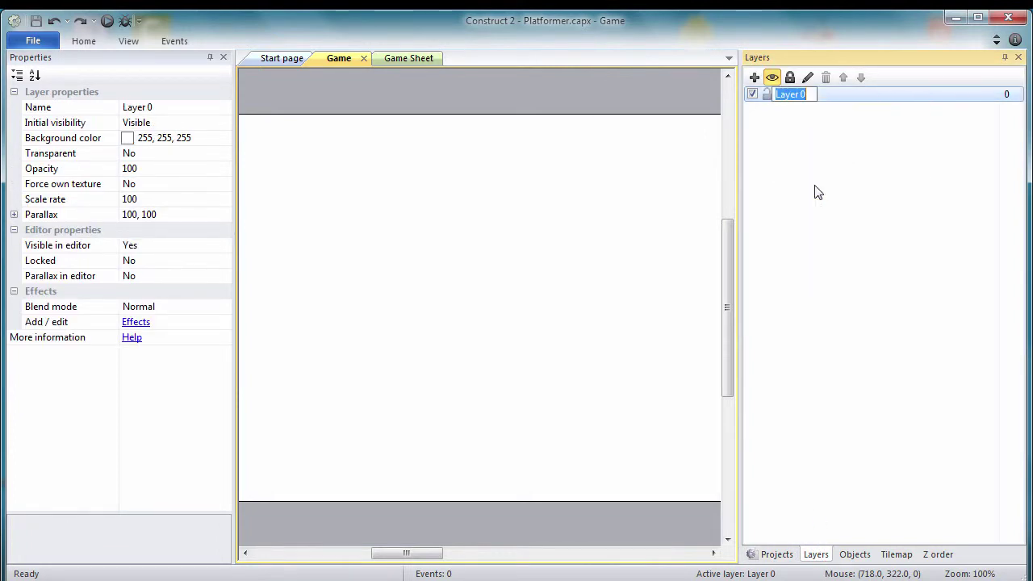
pyautogui.write('Background')
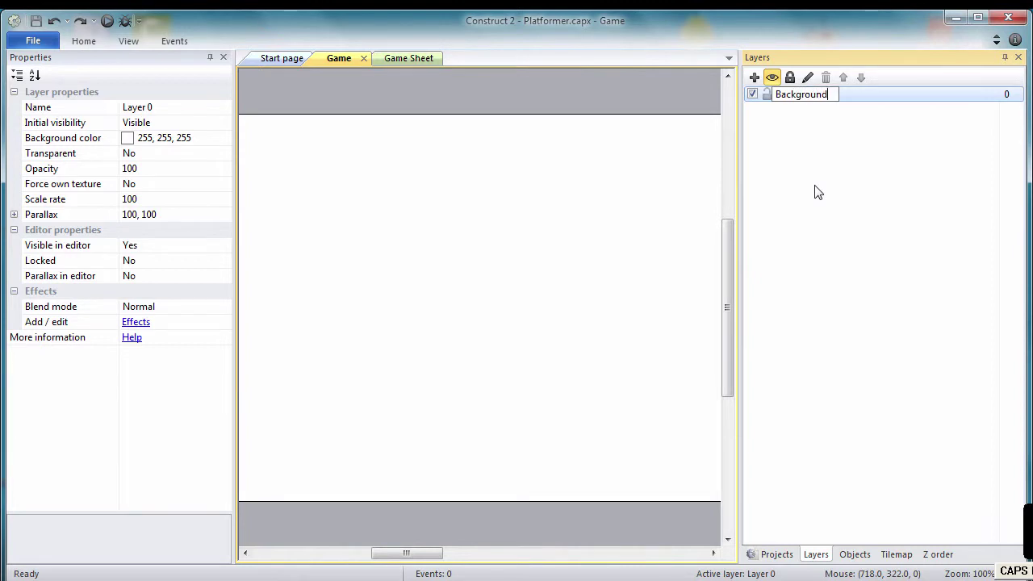
pyautogui.press('Return')
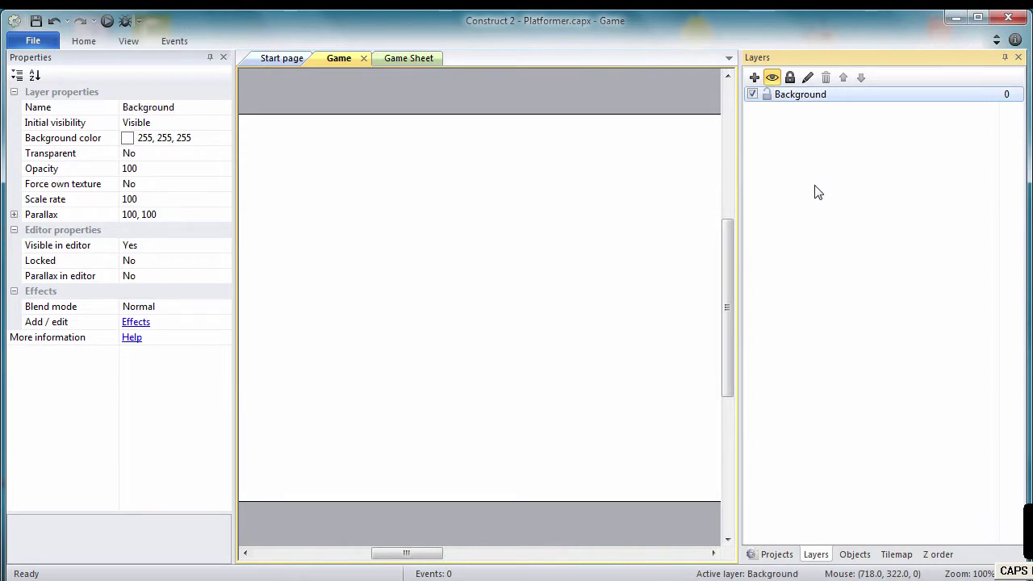
# Set the Background layer's background color to the custom RGB value 208, 244, 247.
pyautogui.click(199, 145)
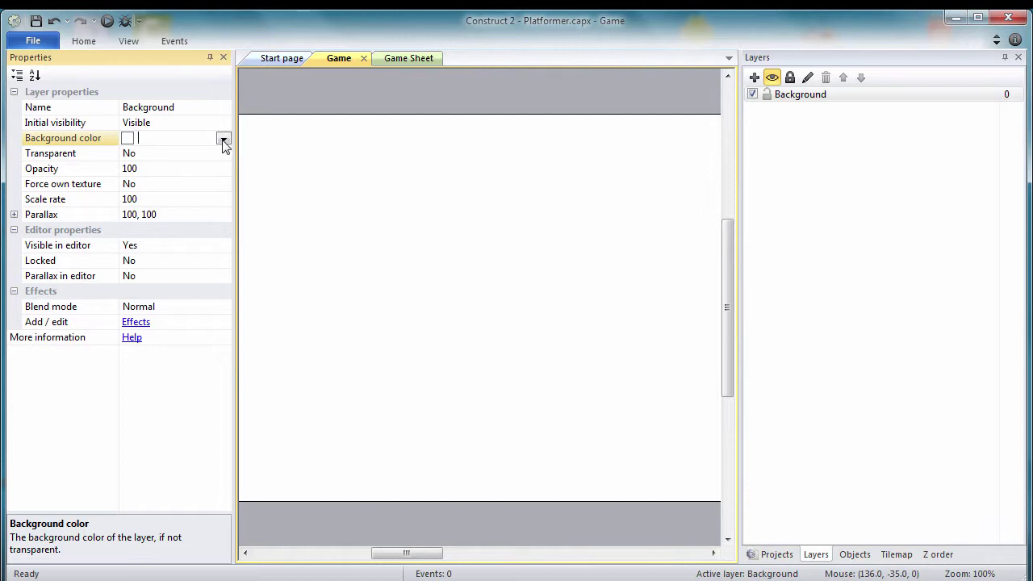
pyautogui.click(224, 139)
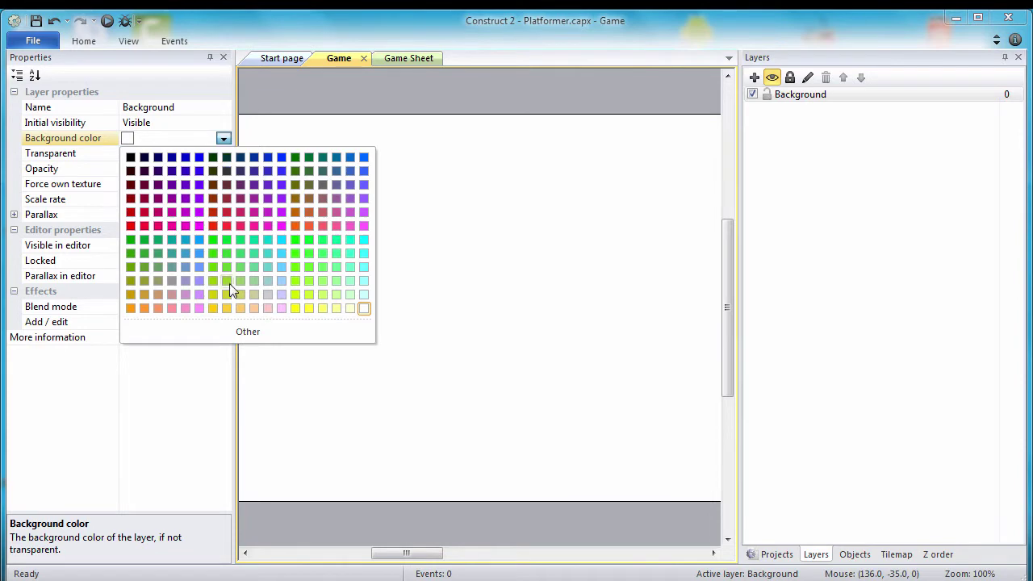
pyautogui.click(230, 333)
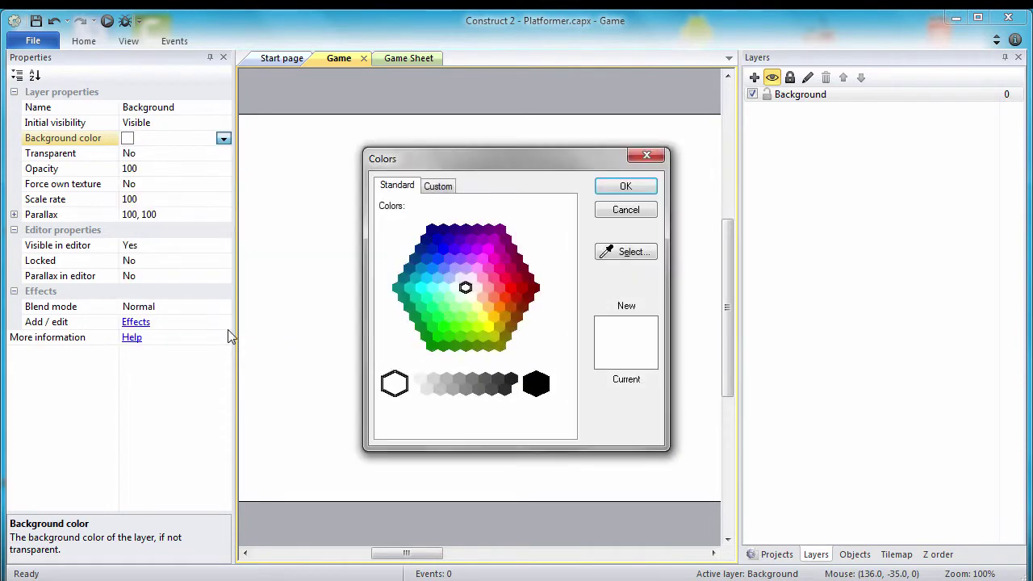
pyautogui.click(438, 187)
pyautogui.doubleClick(497, 337)
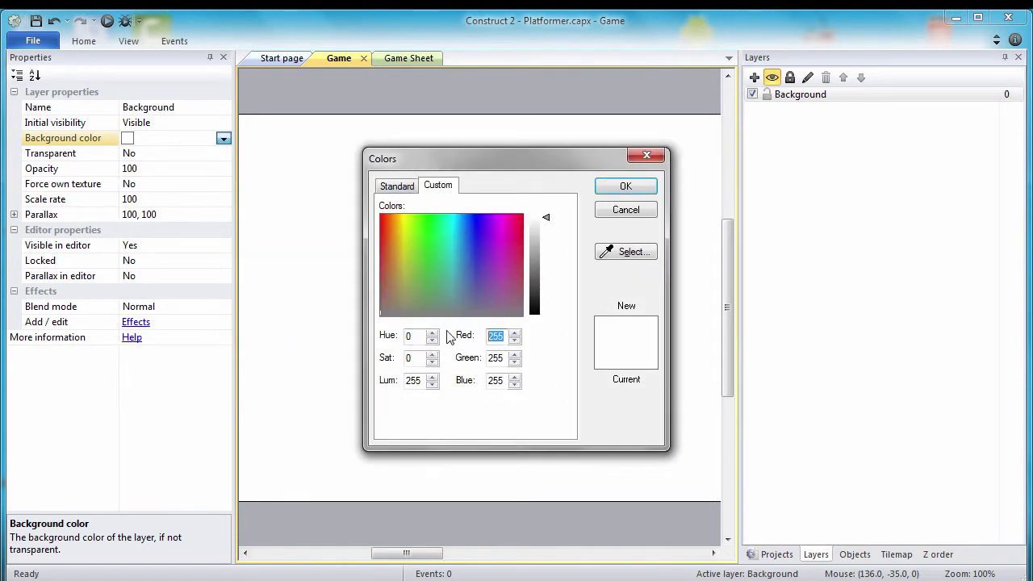
pyautogui.write('208')
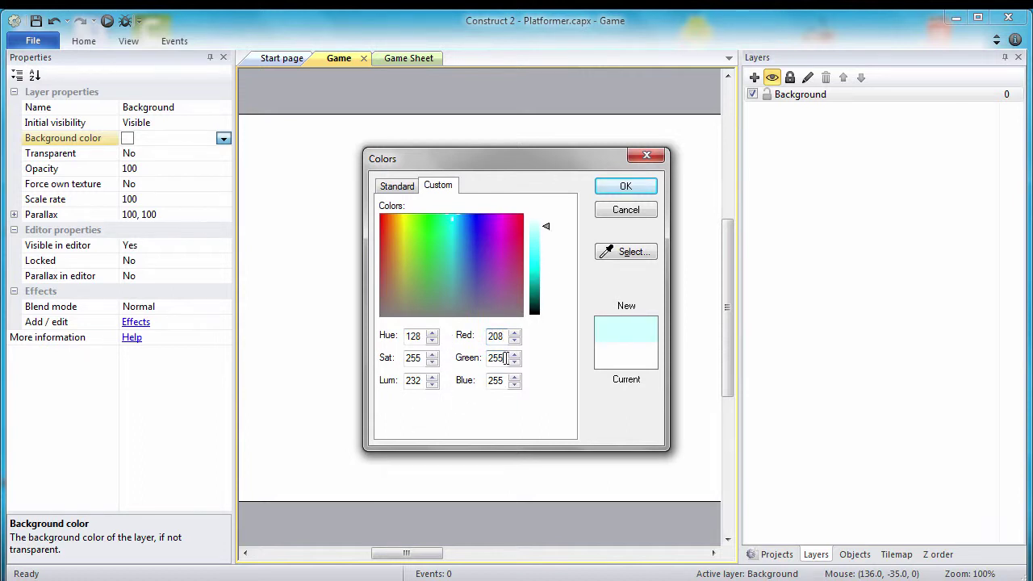
pyautogui.moveTo(506, 358); pyautogui.dragTo(488, 358)
pyautogui.write('244')
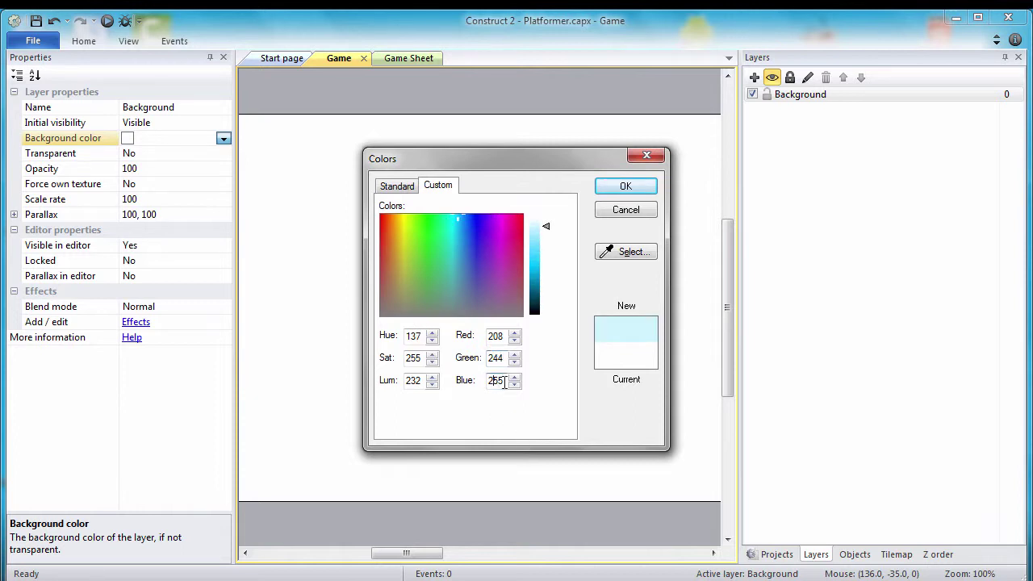
pyautogui.moveTo(504, 382); pyautogui.dragTo(461, 379)
pyautogui.write('247')
pyautogui.click(627, 186)
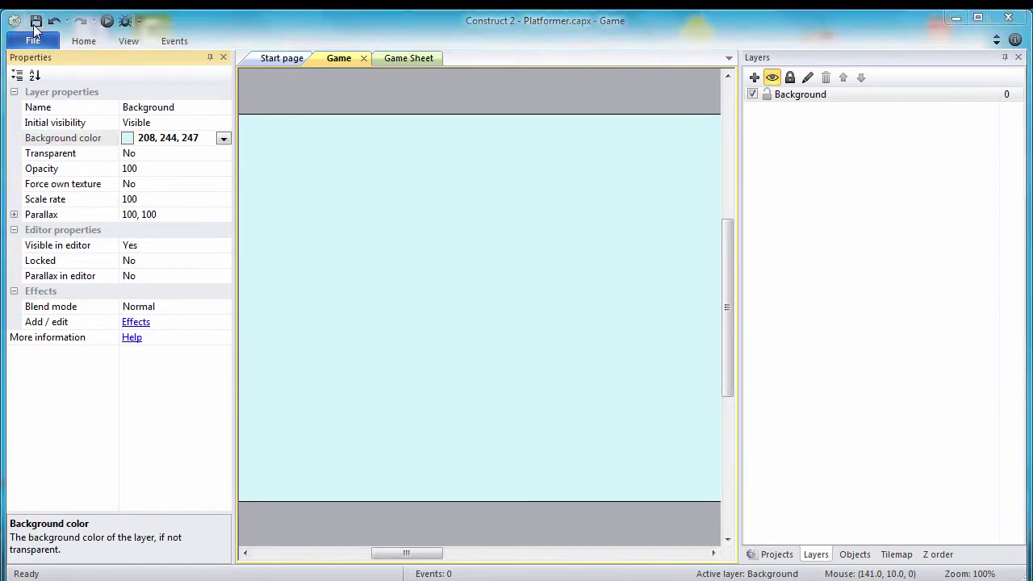
# Turn on snapping to the grid and show the grid in the Game layout.
pyautogui.click(131, 45)
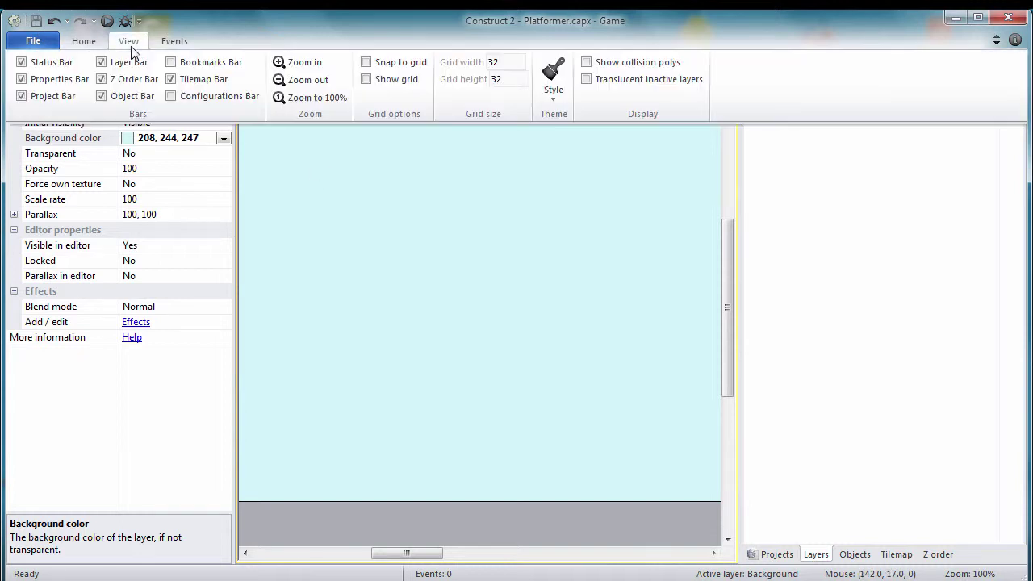
pyautogui.click(366, 62)
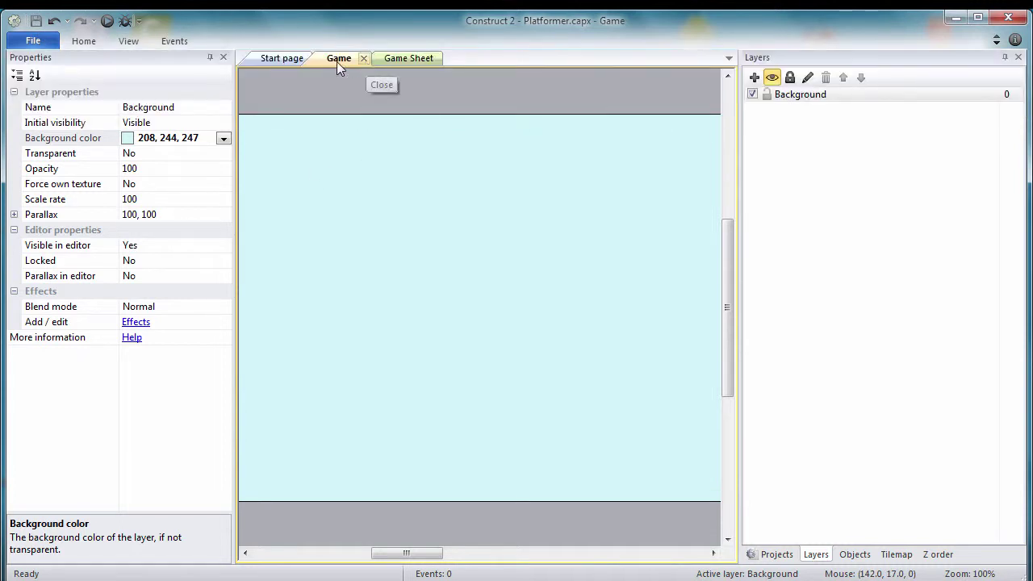
pyautogui.click(127, 44)
pyautogui.click(365, 83)
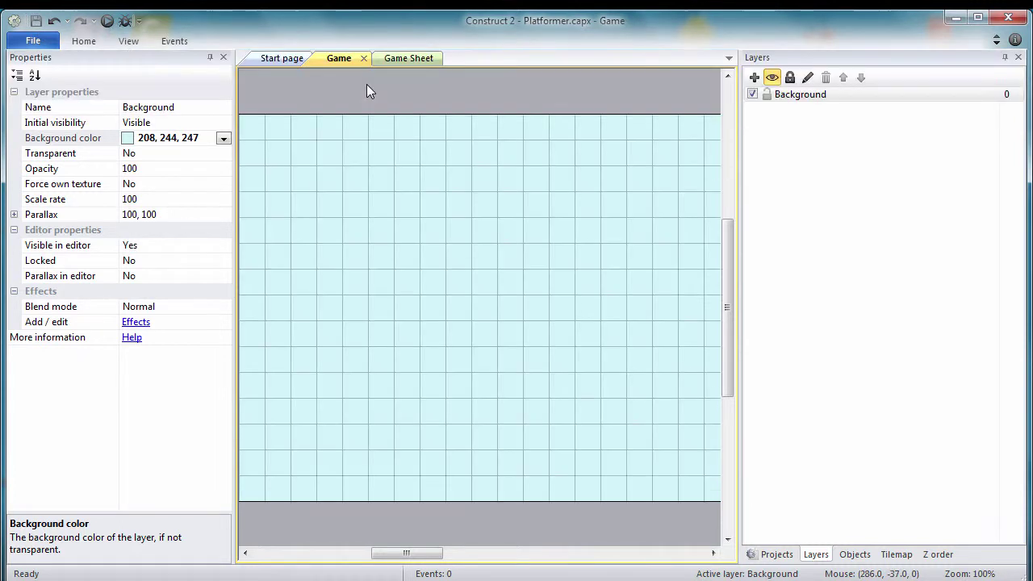
# Set the layout's grid width and grid height to 70 pixels each.
pyautogui.click(137, 39)
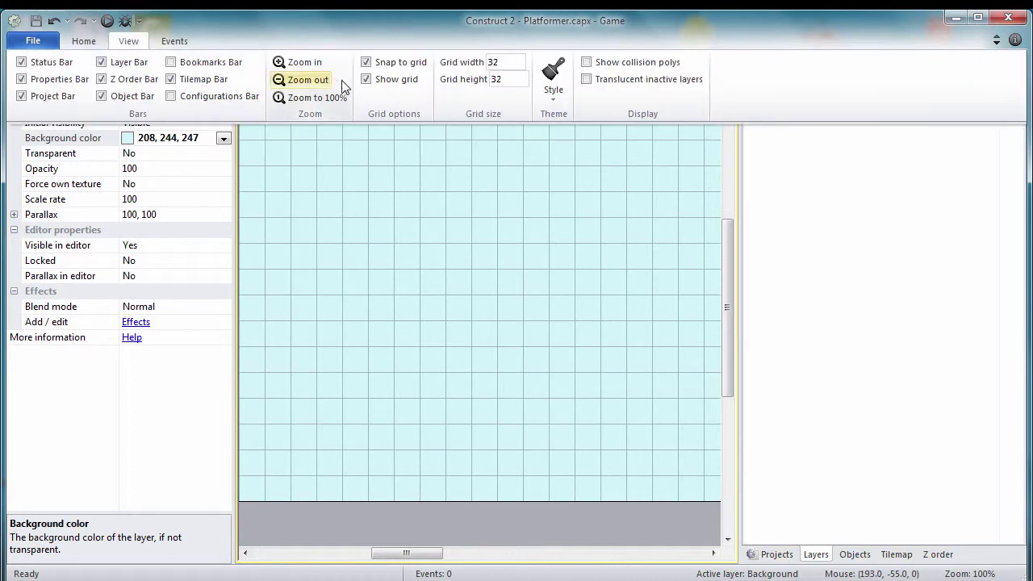
pyautogui.doubleClick(513, 62)
pyautogui.write('70')
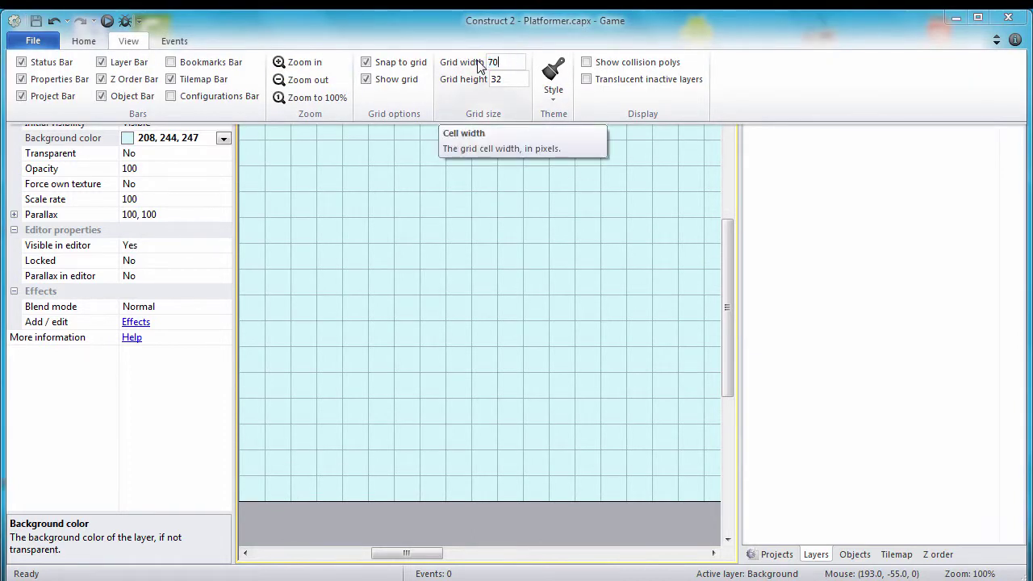
pyautogui.doubleClick(496, 79)
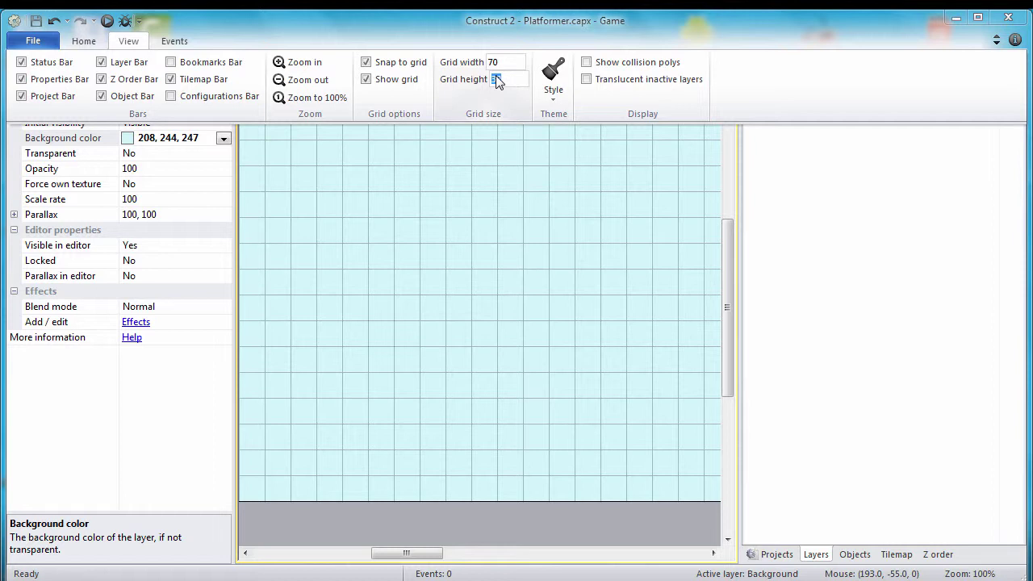
pyautogui.write('70')
pyautogui.click(497, 203)
pyautogui.click(498, 204)
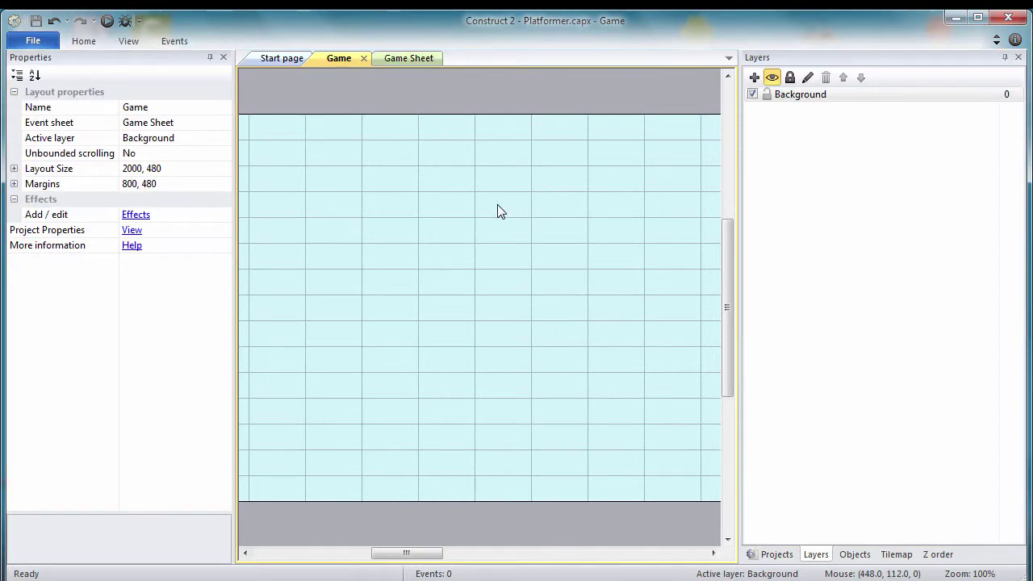
pyautogui.click(130, 41)
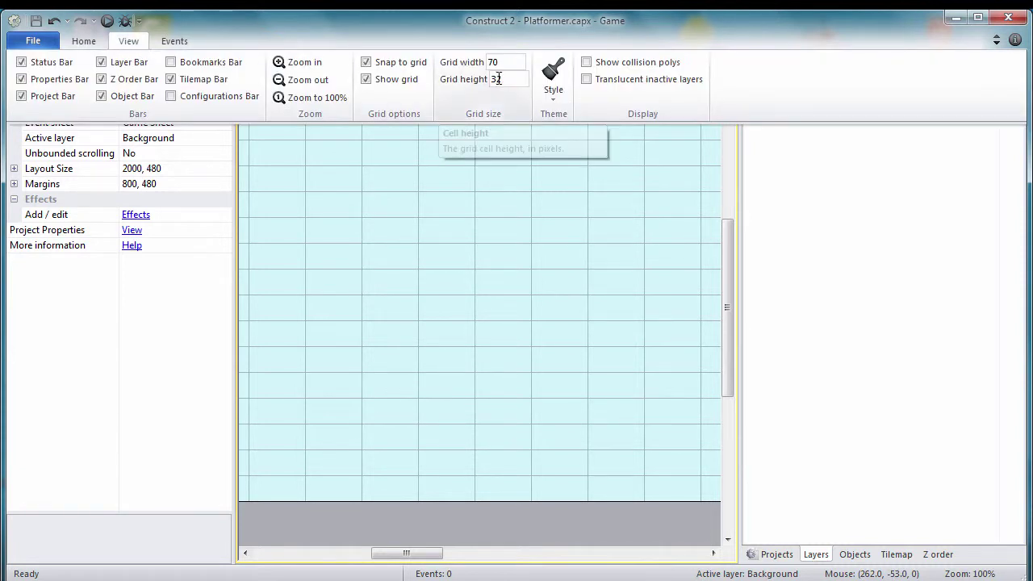
pyautogui.doubleClick(498, 78)
pyautogui.write('70')
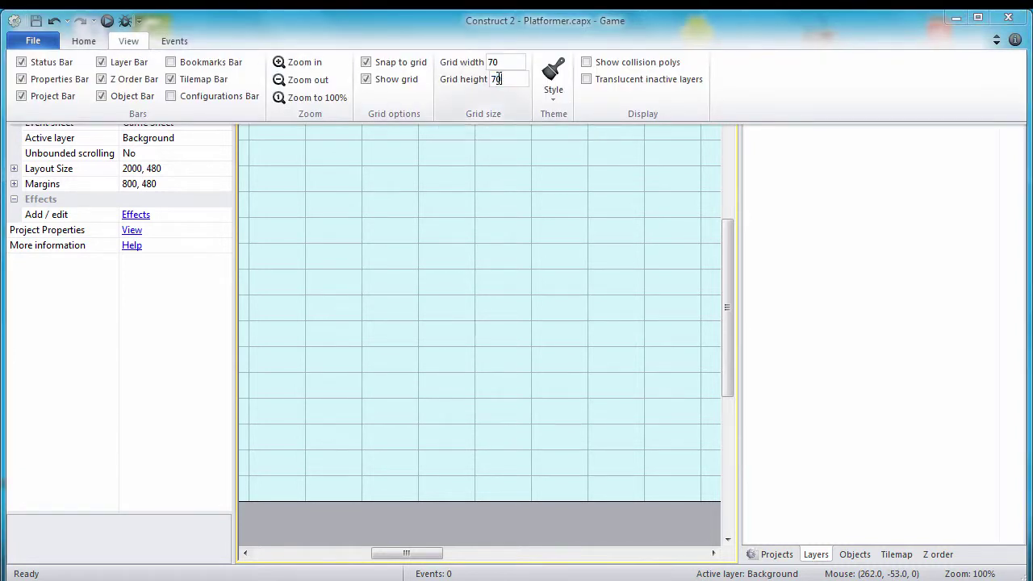
pyautogui.click(498, 199)
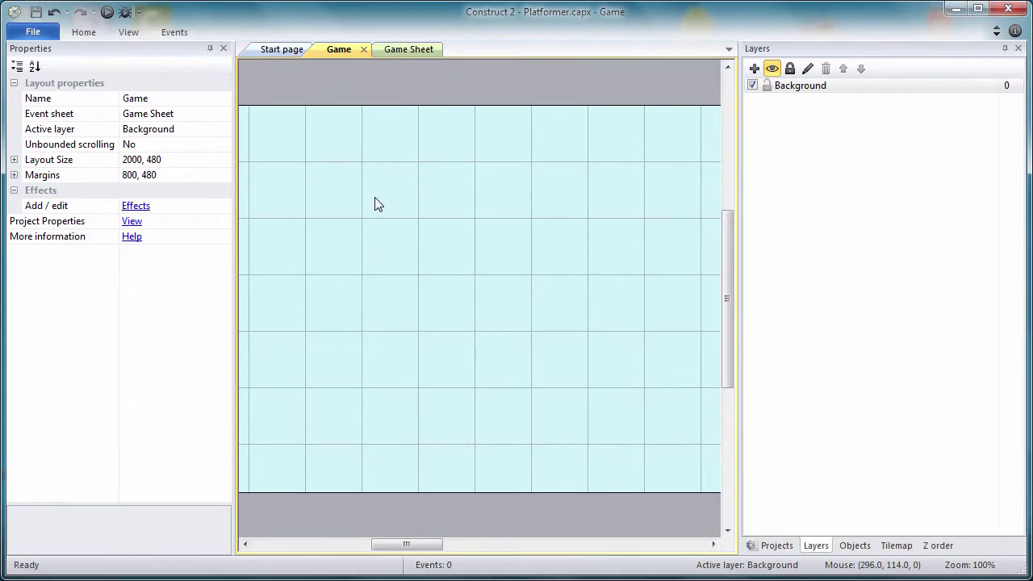
# Insert a new Sprite object named Cloud and place it near the upper-left area of the Game layout.
pyautogui.click(777, 546)
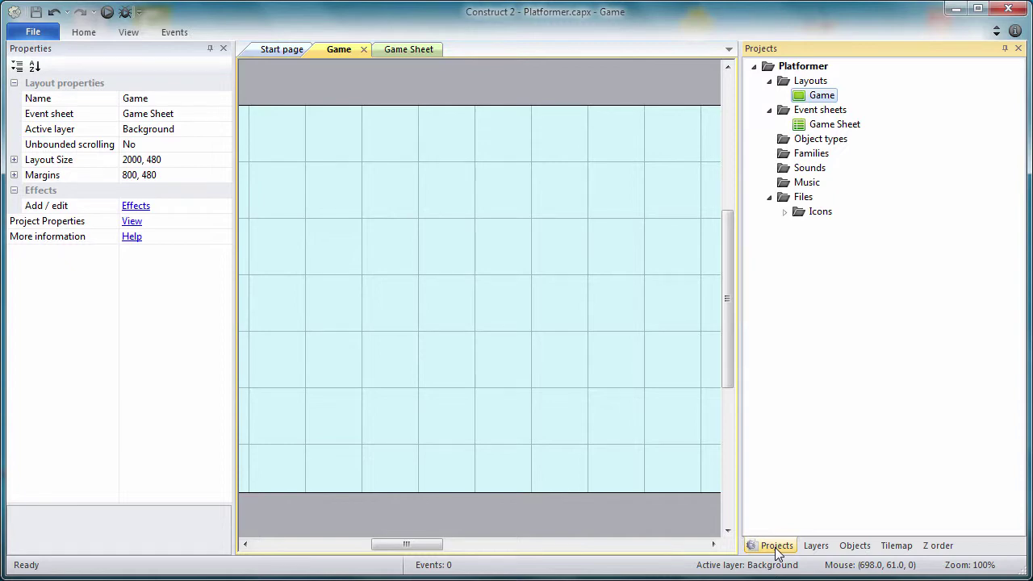
pyautogui.rightClick(814, 140)
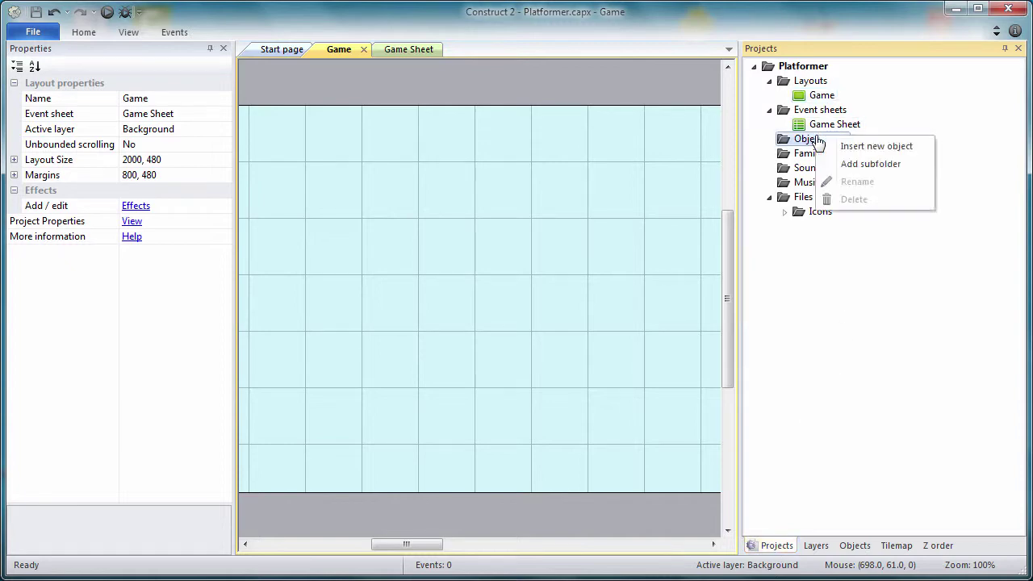
pyautogui.click(876, 146)
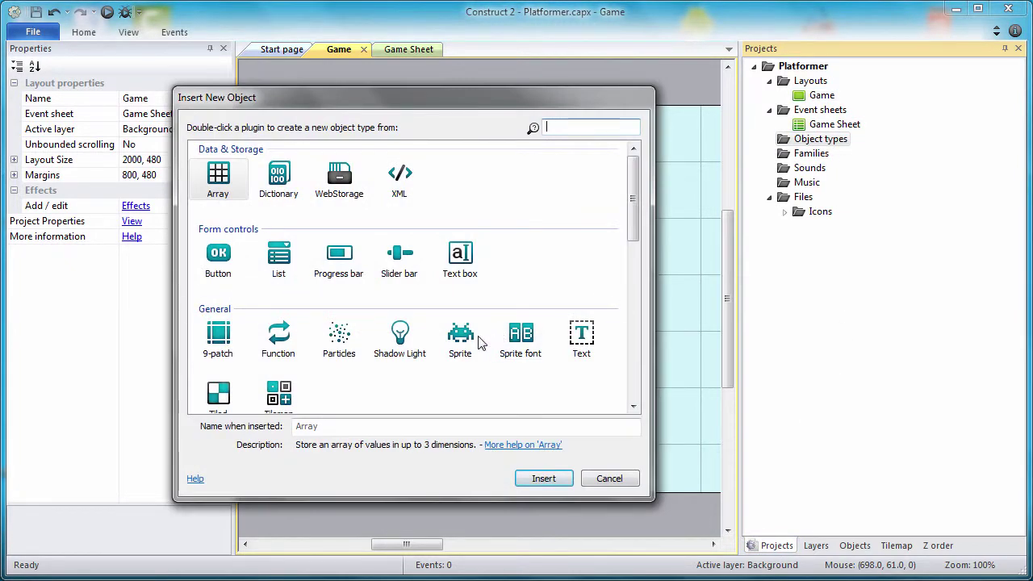
pyautogui.click(475, 344)
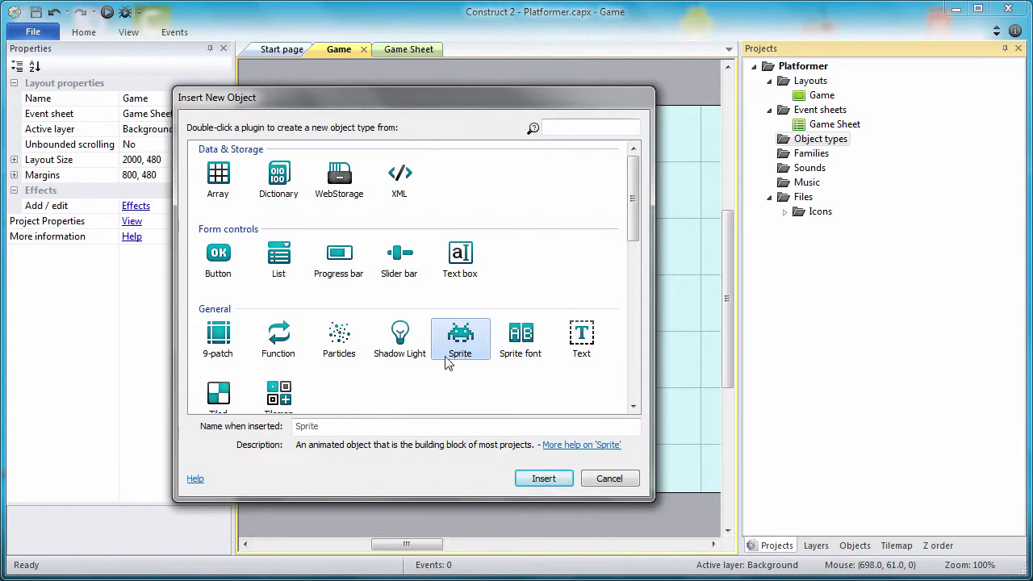
pyautogui.click(362, 426)
pyautogui.write('Cloud')
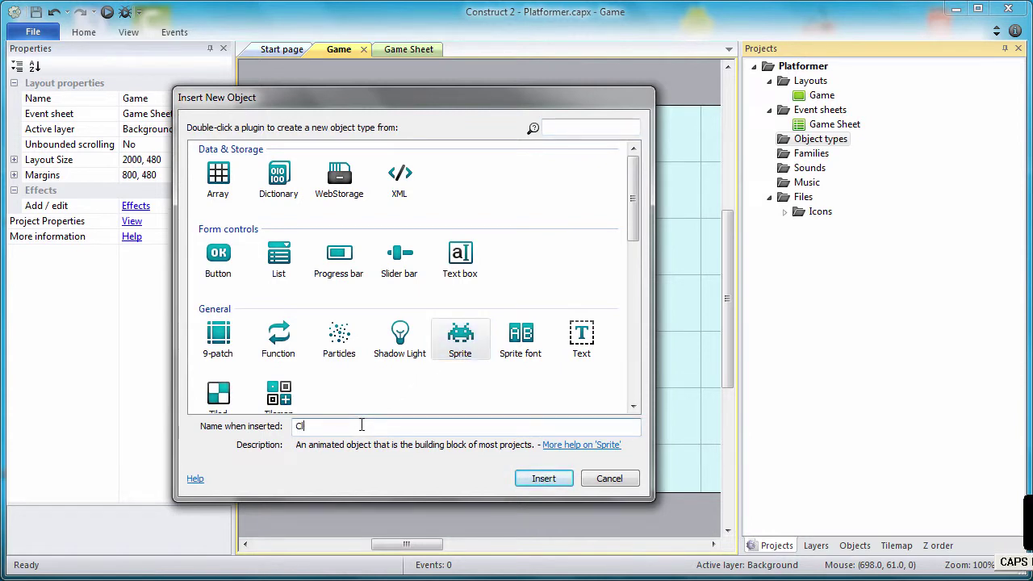
pyautogui.click(557, 482)
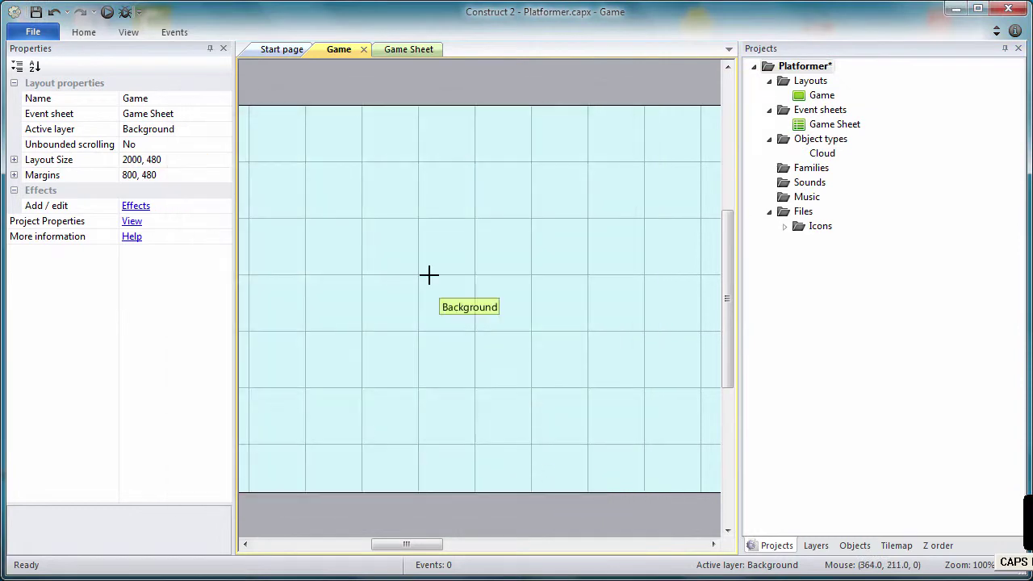
pyautogui.click(324, 179)
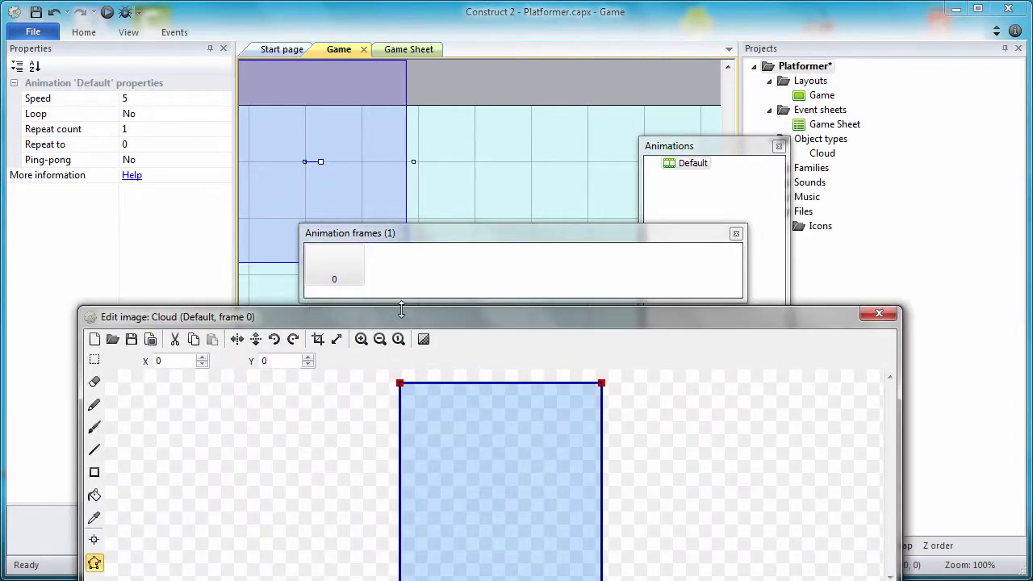
# Load cloud.png from the Platformer media folder on the USB drive as the Cloud sprite's image, hide the collision polygon and close the image editor.
pyautogui.moveTo(444, 316); pyautogui.dragTo(435, 138)
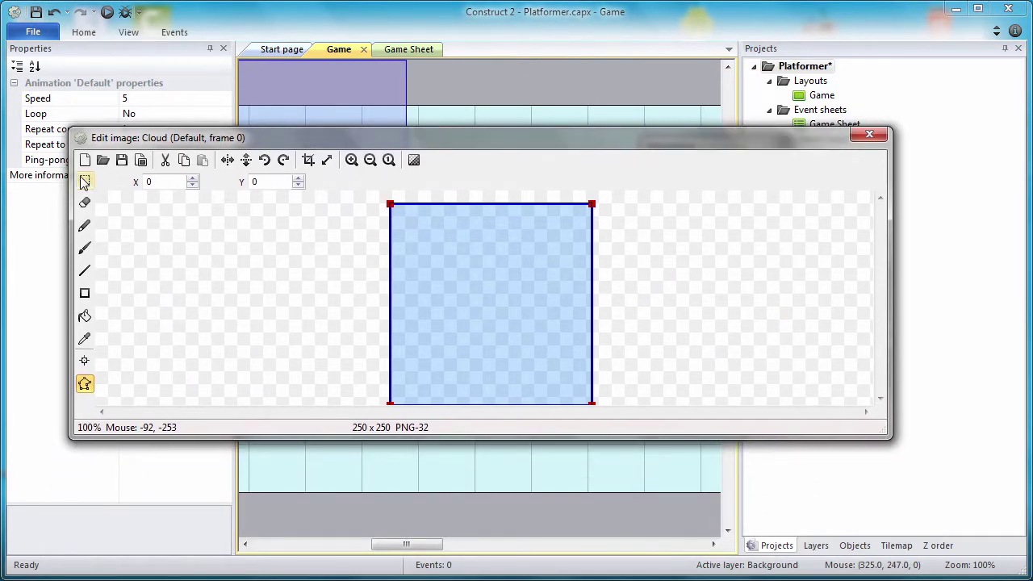
pyautogui.click(102, 161)
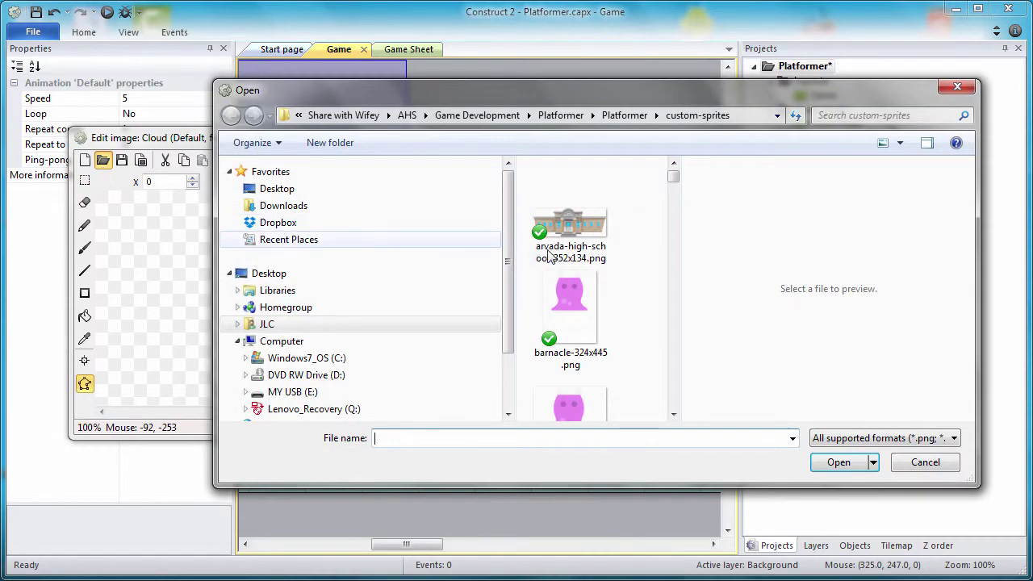
pyautogui.moveTo(513, 250); pyautogui.dragTo(508, 312)
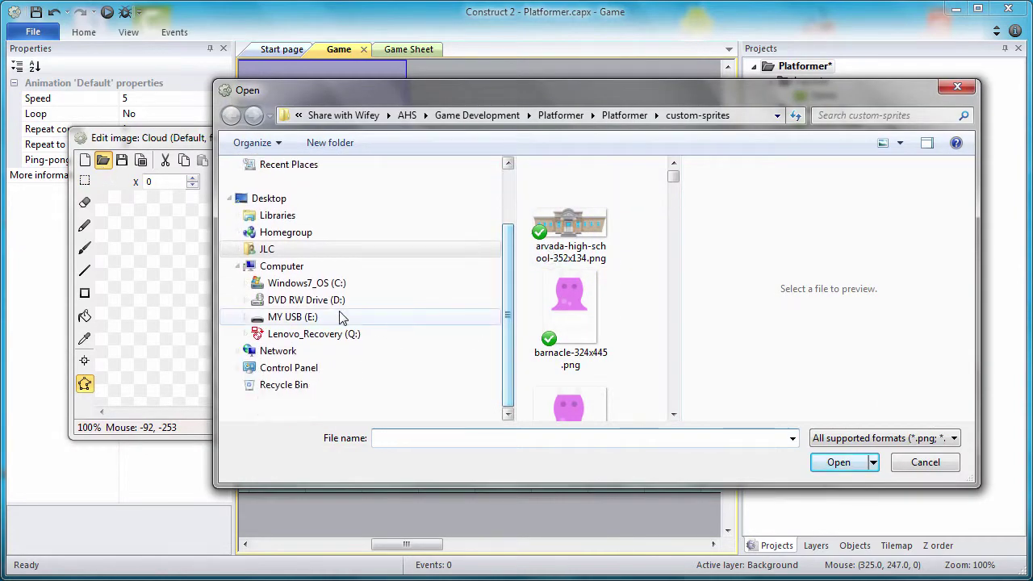
pyautogui.click(292, 316)
pyautogui.doubleClick(565, 190)
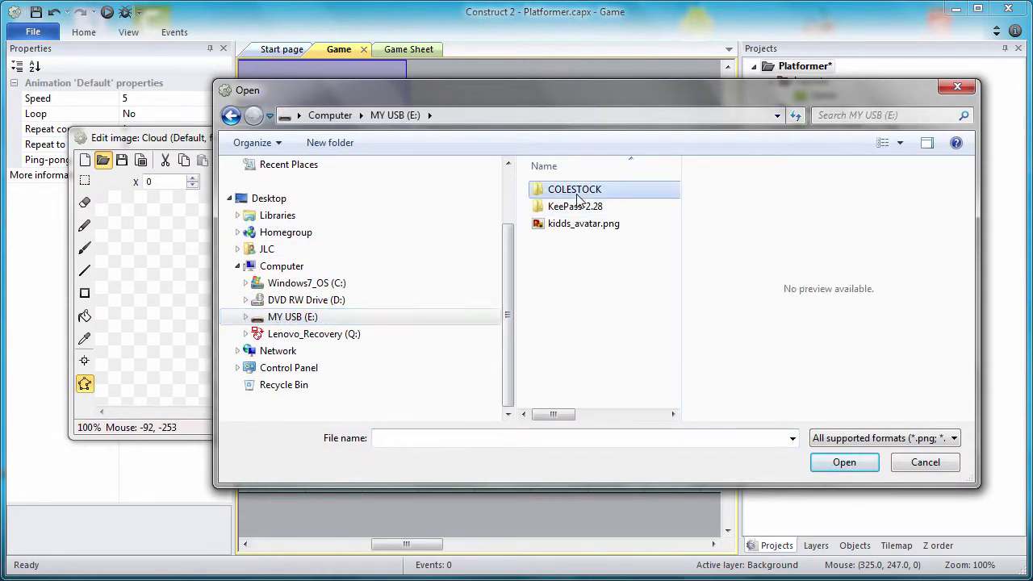
pyautogui.doubleClick(575, 206)
pyautogui.doubleClick(557, 189)
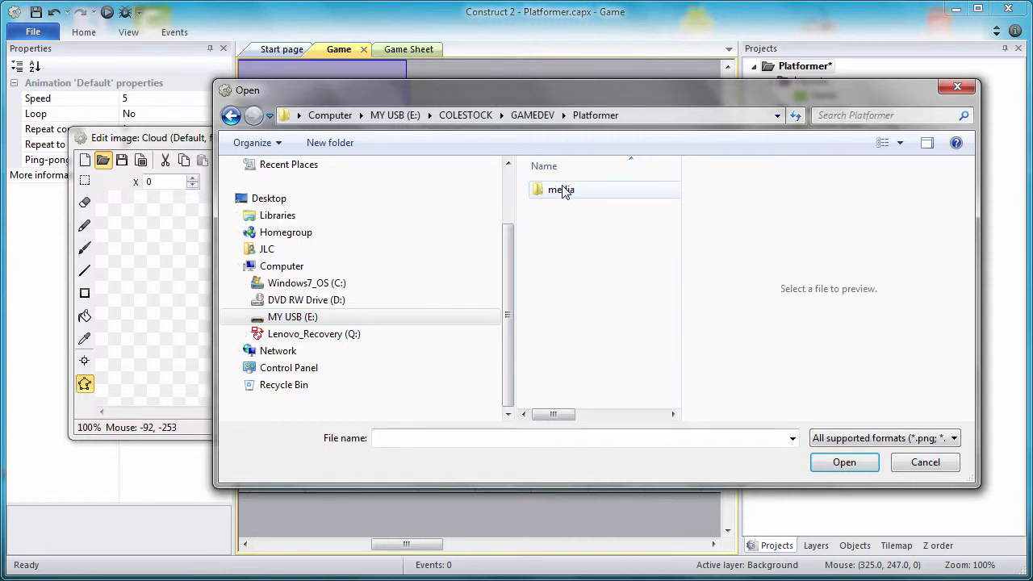
pyautogui.doubleClick(563, 190)
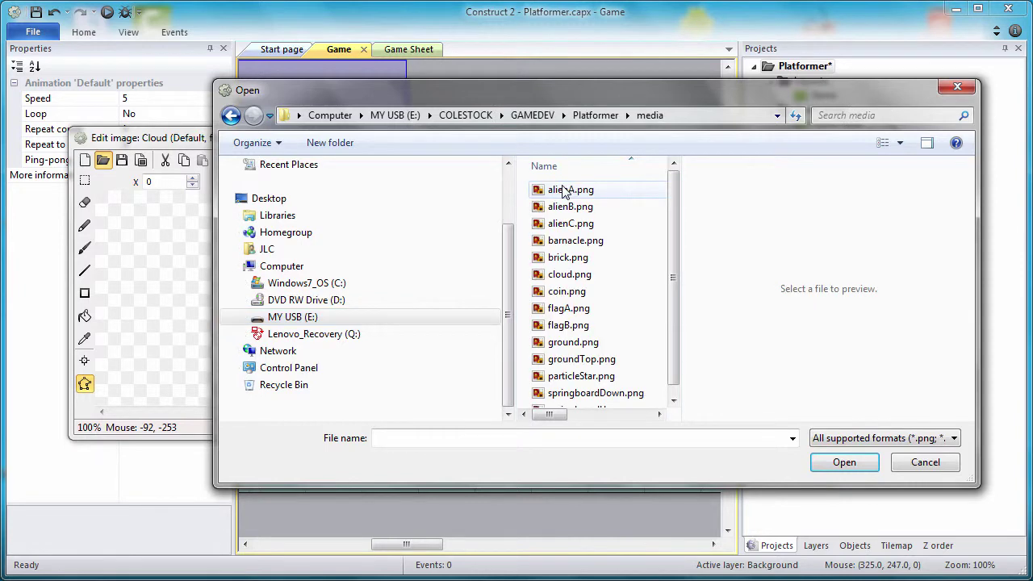
pyautogui.doubleClick(570, 275)
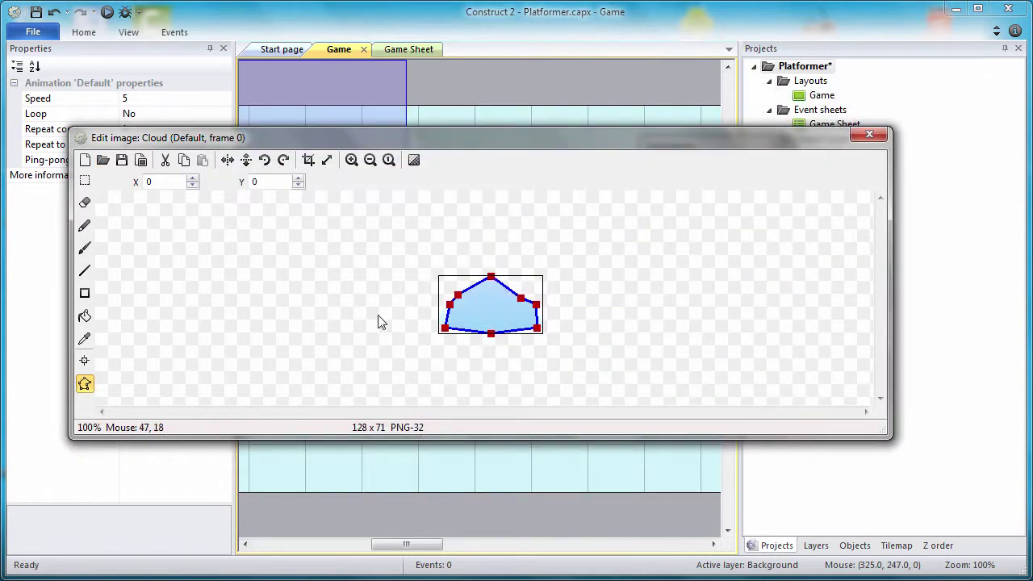
pyautogui.click(85, 385)
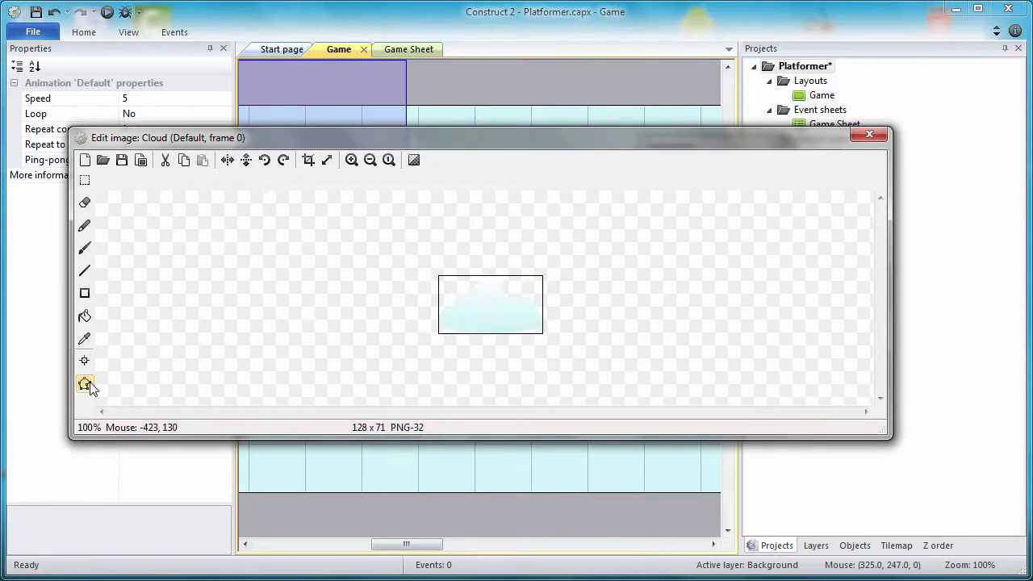
pyautogui.click(865, 137)
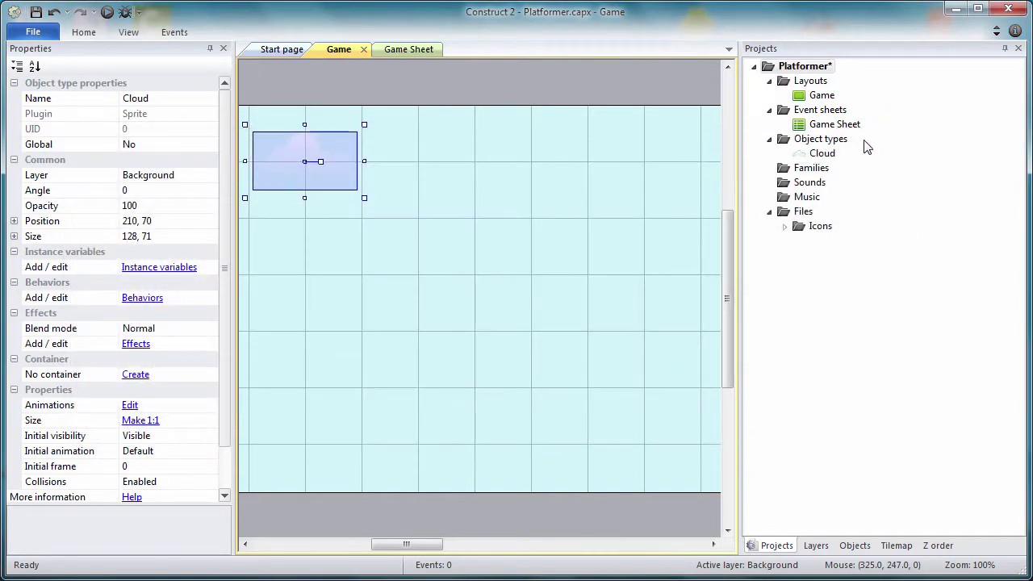
# Duplicate the Cloud sprite across the Game layout, placing copies at 350,140; 490,70; 700,140; 910,70 and 1190,140.
pyautogui.click(465, 206)
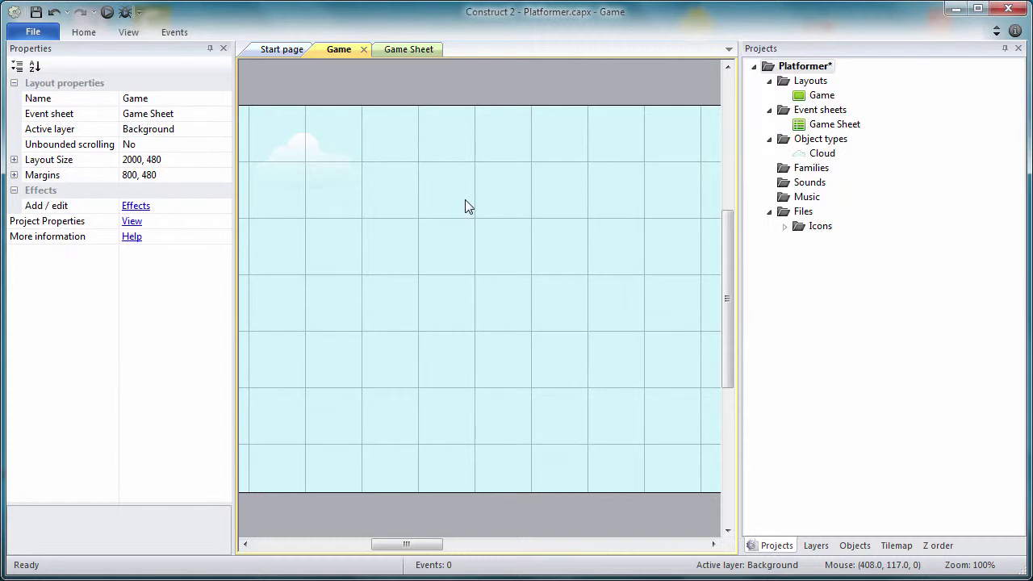
pyautogui.click(316, 164)
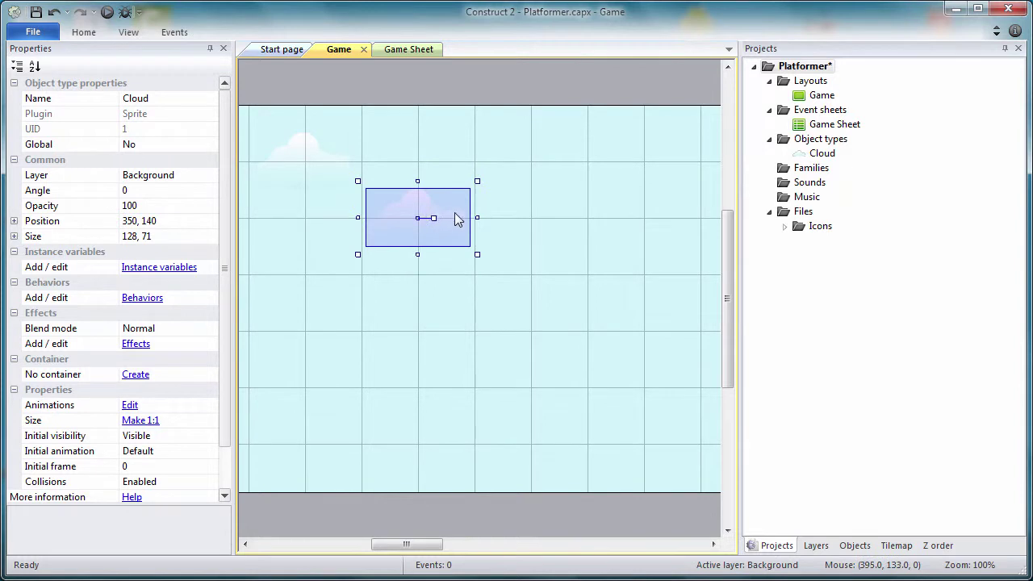
pyautogui.keyDown('ctrl'); pyautogui.moveTo(428, 216); pyautogui.dragTo(542, 167); pyautogui.keyUp('ctrl')
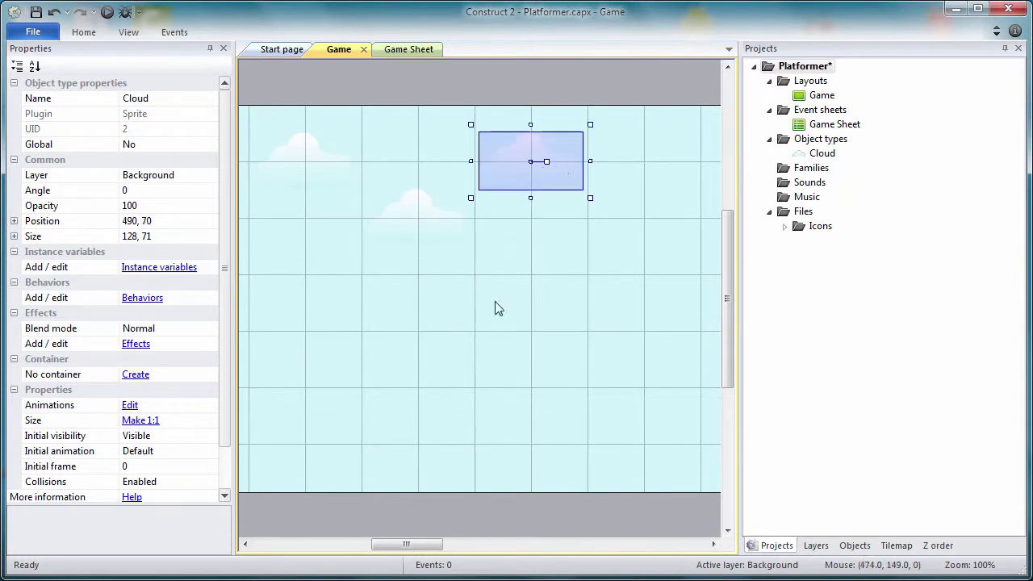
pyautogui.moveTo(407, 544); pyautogui.dragTo(455, 546)
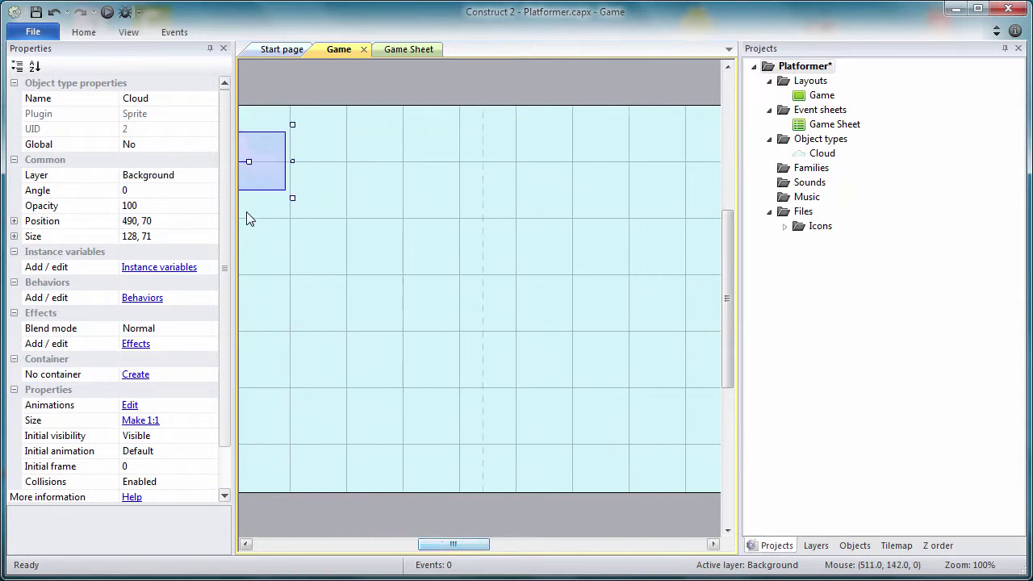
pyautogui.keyDown('ctrl'); pyautogui.moveTo(255, 166); pyautogui.dragTo(567, 167); pyautogui.keyUp('ctrl')
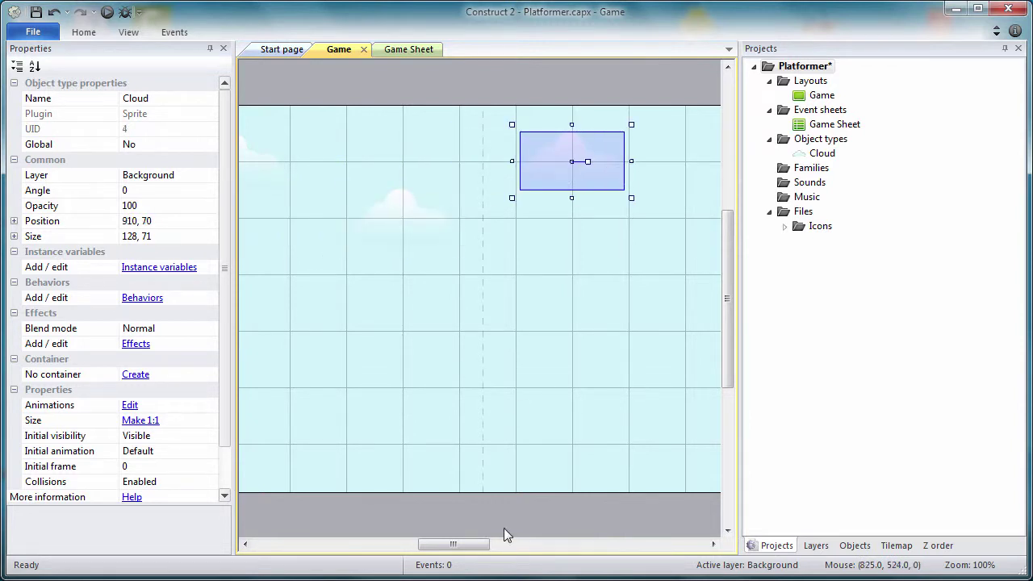
pyautogui.moveTo(462, 545); pyautogui.dragTo(502, 545)
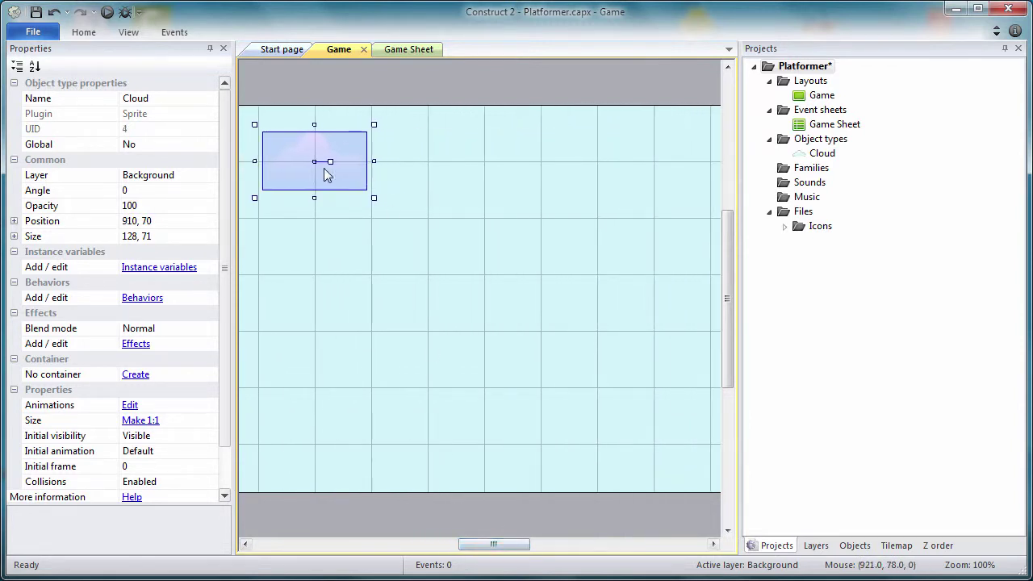
pyautogui.keyDown('ctrl'); pyautogui.moveTo(326, 175); pyautogui.dragTo(564, 233); pyautogui.keyUp('ctrl')
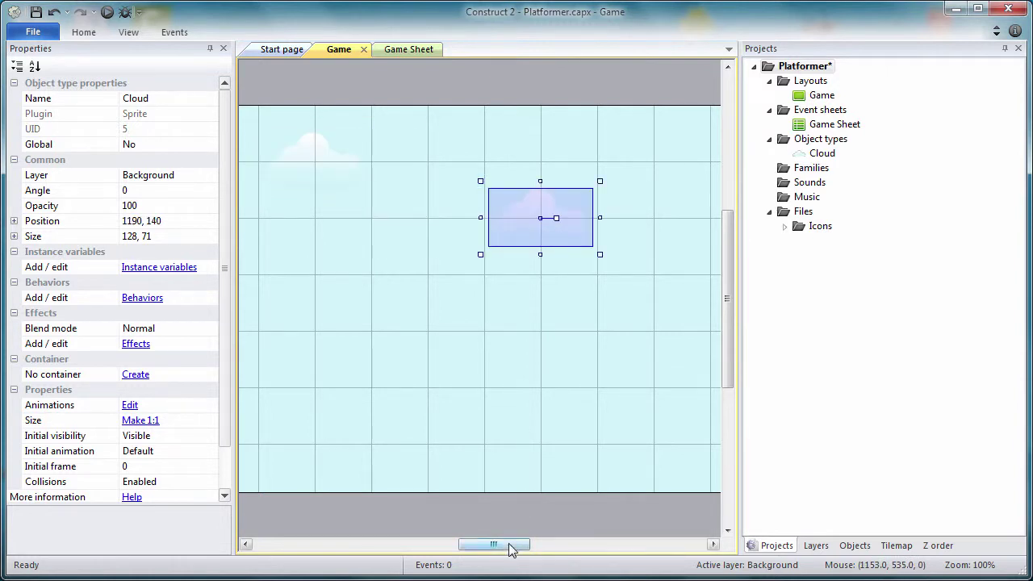
# Continue the alternating cloud pattern to the layout's far end with copies at 1400,70; 1610,140 and 1820,70.
pyautogui.moveTo(512, 547); pyautogui.dragTo(552, 547)
pyautogui.moveTo(329, 217); pyautogui.dragTo(491, 158)
pyautogui.moveTo(533, 549); pyautogui.dragTo(551, 549)
pyautogui.keyDown('ctrl'); pyautogui.moveTo(368, 162); pyautogui.dragTo(555, 225); pyautogui.keyUp('ctrl')
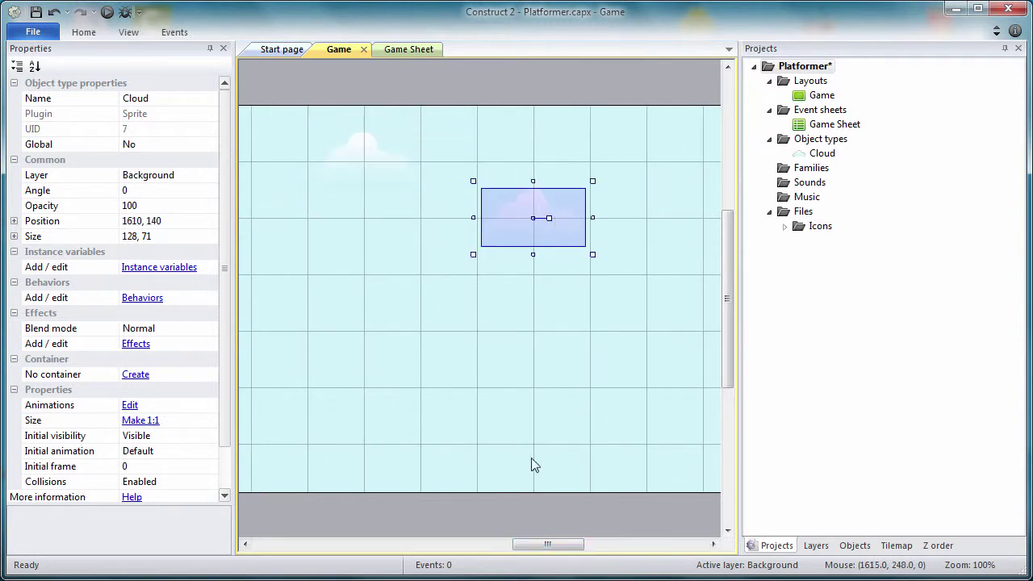
pyautogui.moveTo(545, 547); pyautogui.dragTo(582, 545)
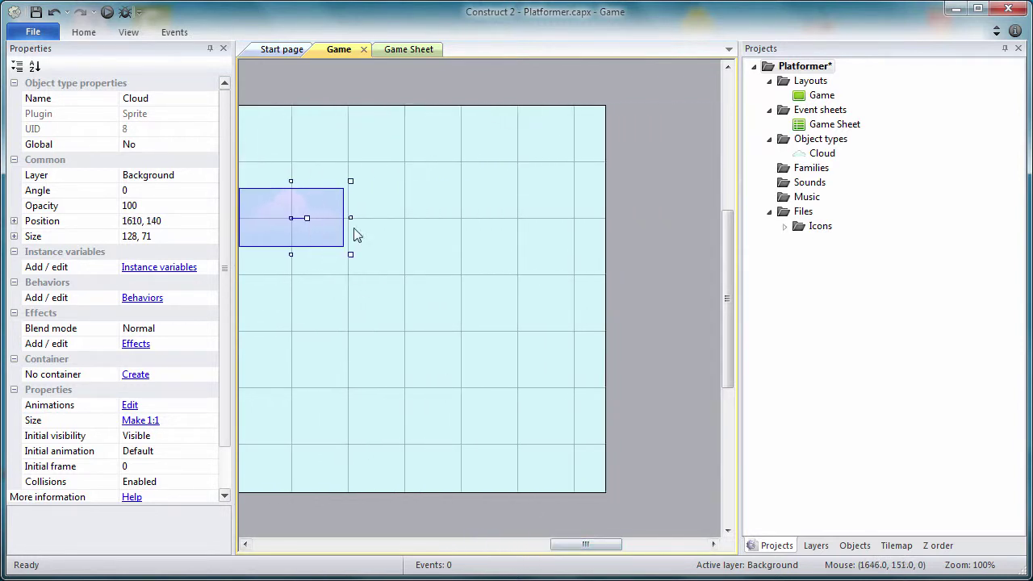
pyautogui.keyDown('ctrl'); pyautogui.moveTo(347, 242); pyautogui.dragTo(477, 181); pyautogui.keyUp('ctrl')
pyautogui.click(473, 277)
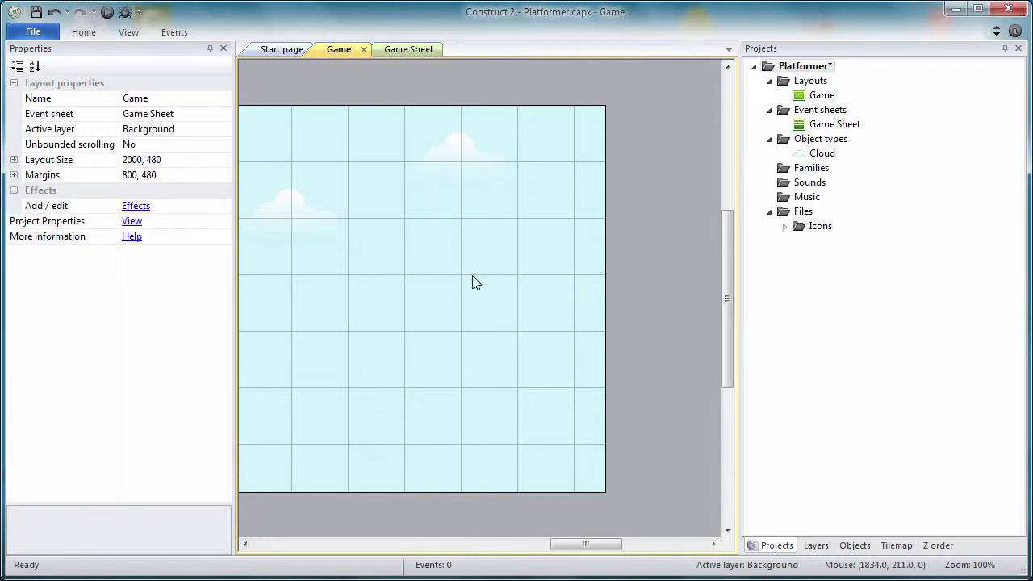
# Duplicate the first cloud to 70,140, one grid row lower near the start of the layout.
pyautogui.moveTo(587, 548); pyautogui.dragTo(380, 490)
pyautogui.moveTo(489, 170); pyautogui.dragTo(382, 223)
pyautogui.click(427, 343)
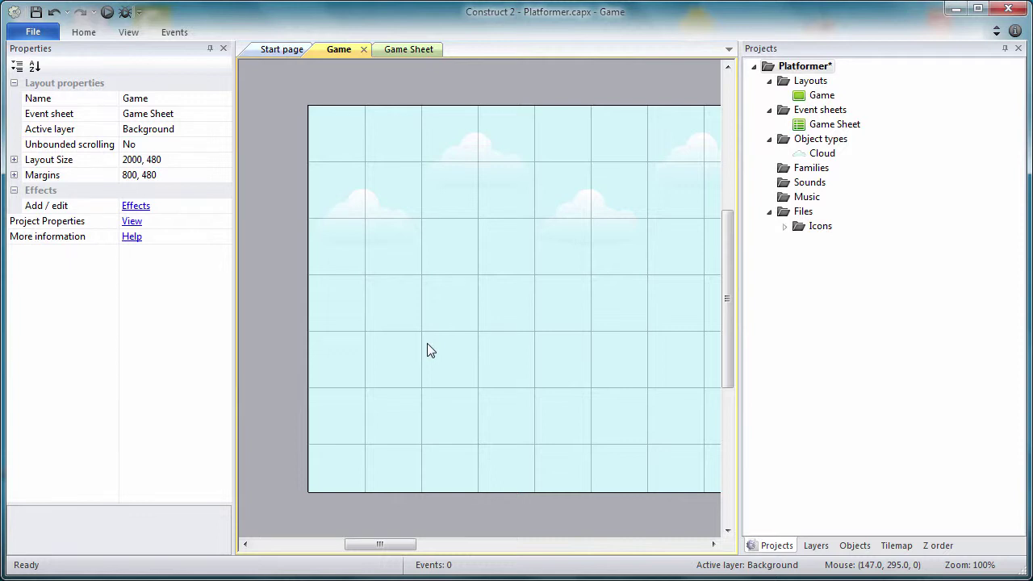
# Lock the Background layer and run a preview of the Game layout.
pyautogui.click(815, 546)
pyautogui.click(803, 86)
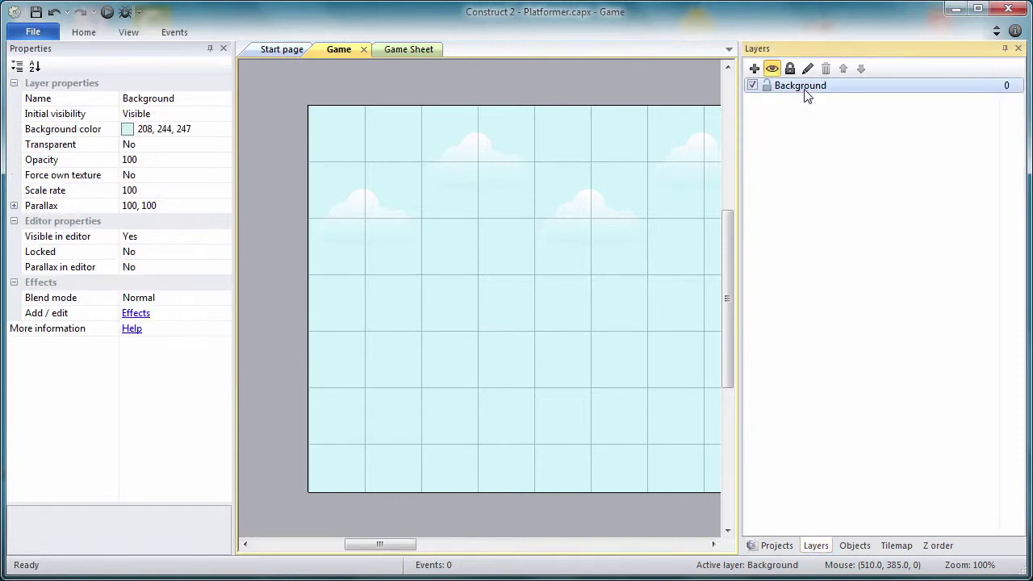
pyautogui.click(790, 68)
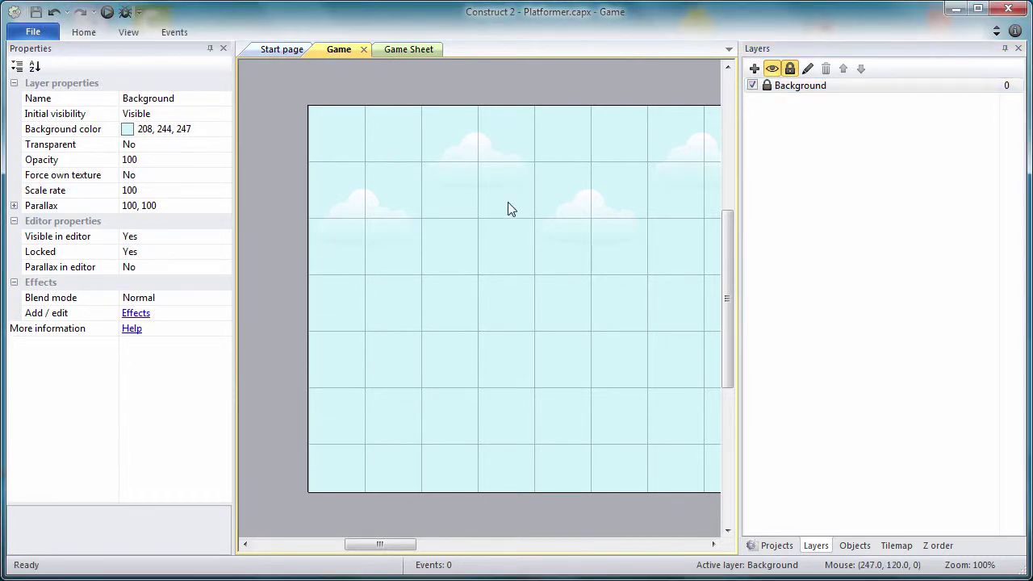
pyautogui.click(108, 13)
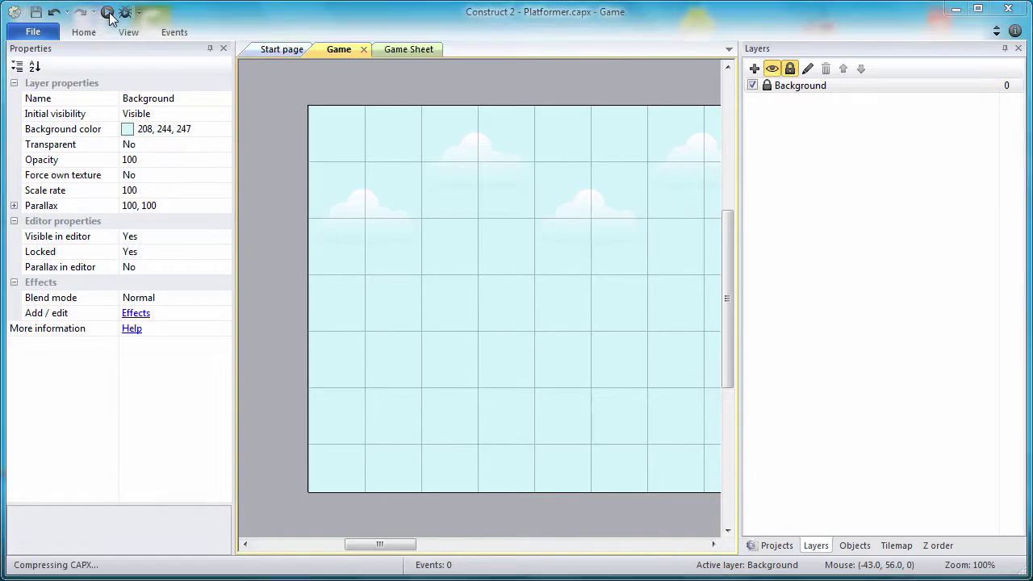